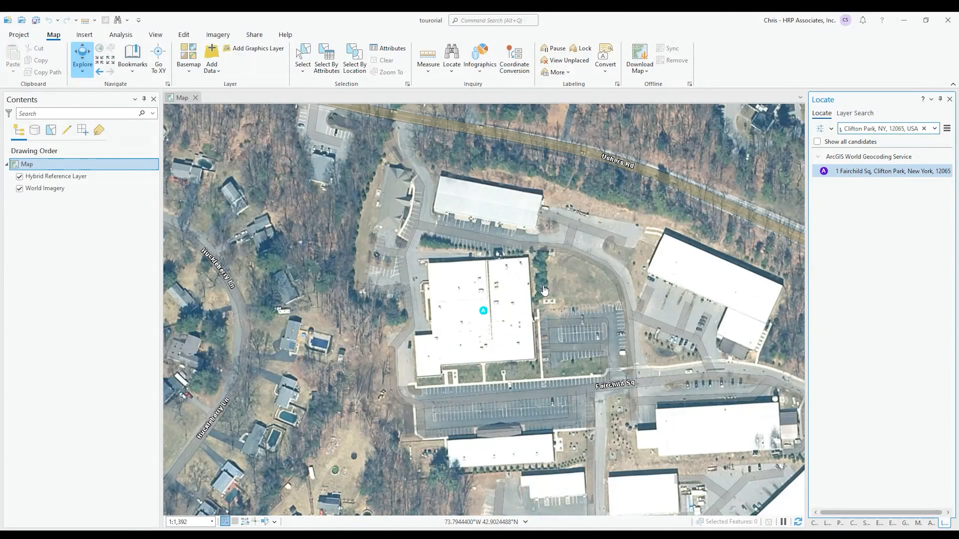
Switch the ribbon from the Edit tab to the View tab for window options
{"action": "left_click", "coordinate": [184, 35]}
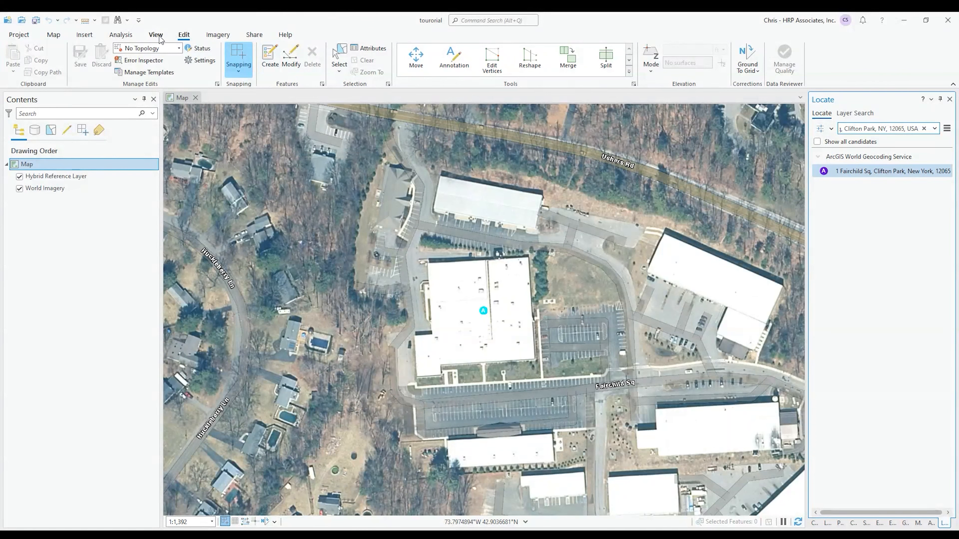
{"action": "left_click", "coordinate": [156, 34]}
Open the Catalog pane and start a new feature class in tourorial.gdb via New > Feature Class
{"action": "left_click", "coordinate": [153, 57]}
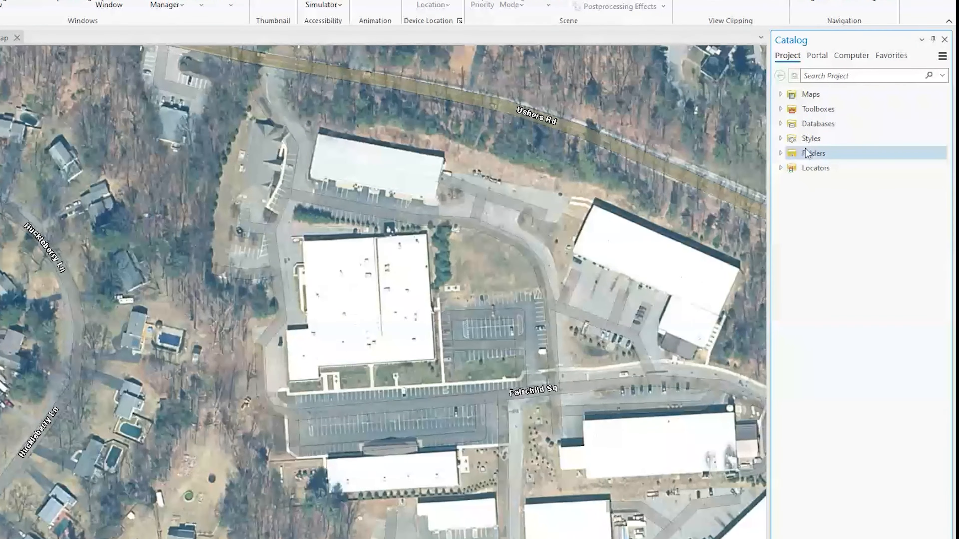
{"action": "left_click", "coordinate": [781, 123]}
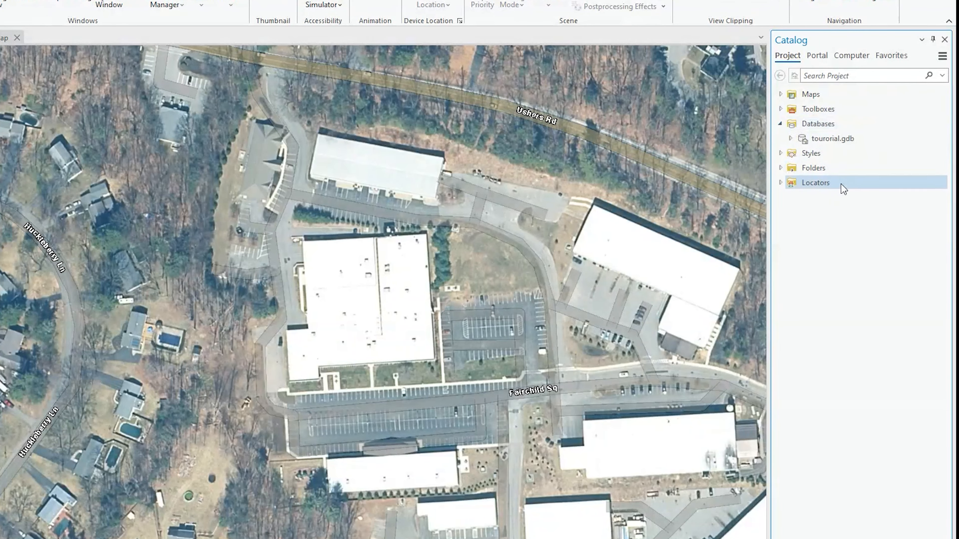
{"action": "mouse_move", "coordinate": [840, 137]}
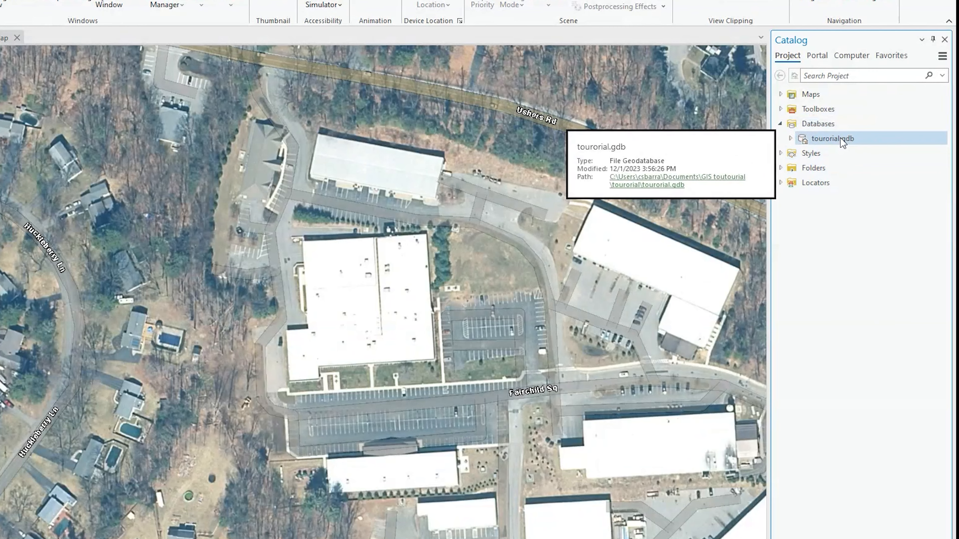
{"action": "right_click", "coordinate": [833, 140]}
{"action": "mouse_move", "coordinate": [762, 147]}
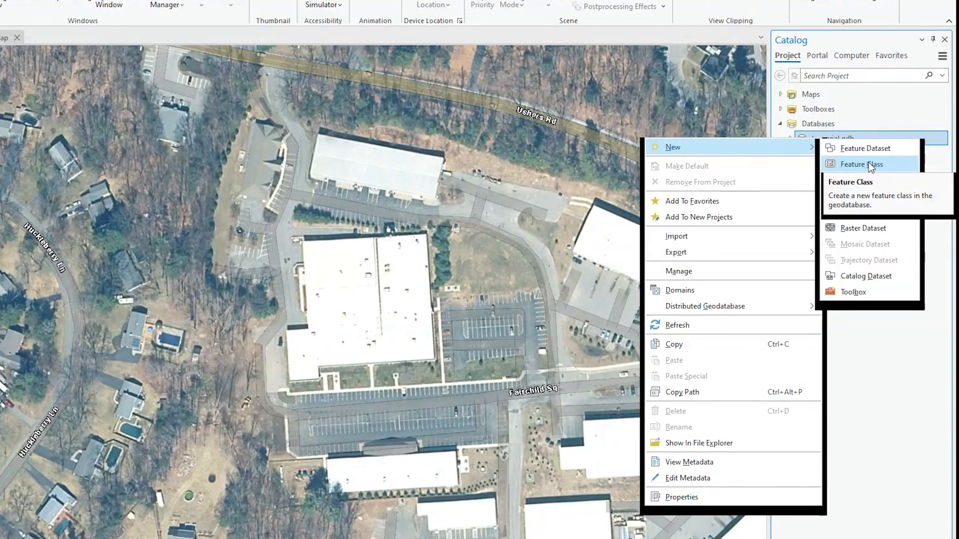
{"action": "left_click", "coordinate": [867, 163]}
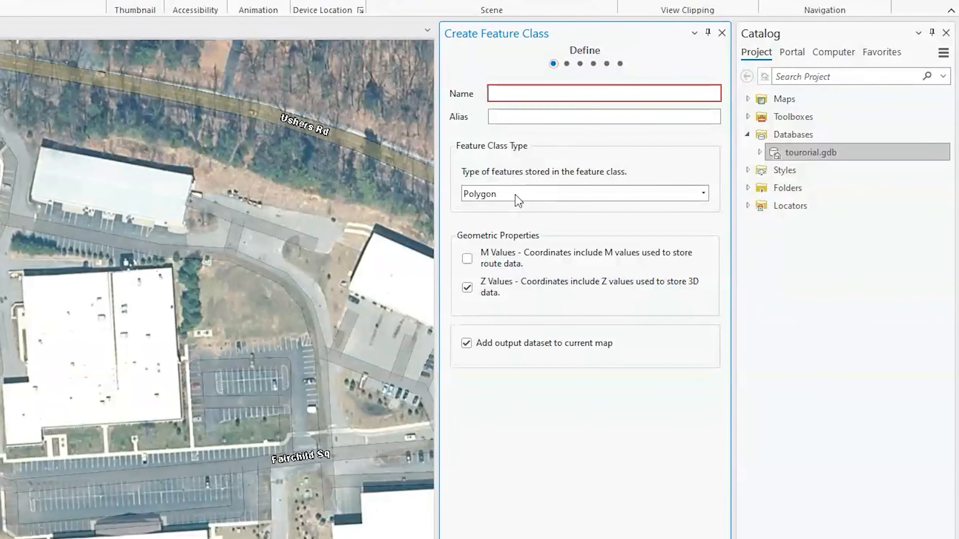
Set the feature class type to Point and name it 'Samples'
{"action": "left_click", "coordinate": [660, 210]}
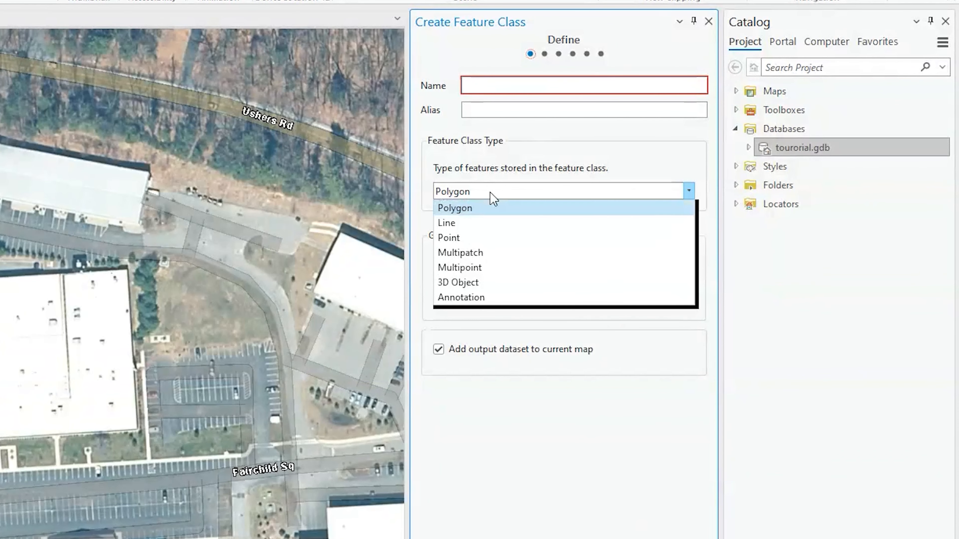
{"action": "left_click", "coordinate": [462, 238]}
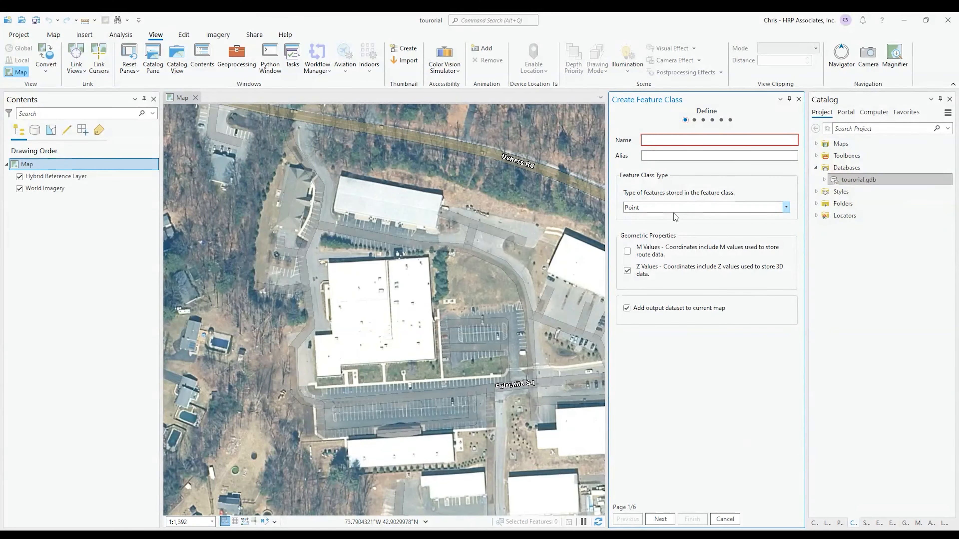
{"action": "left_click", "coordinate": [682, 139]}
{"action": "type", "text": "Samples"}
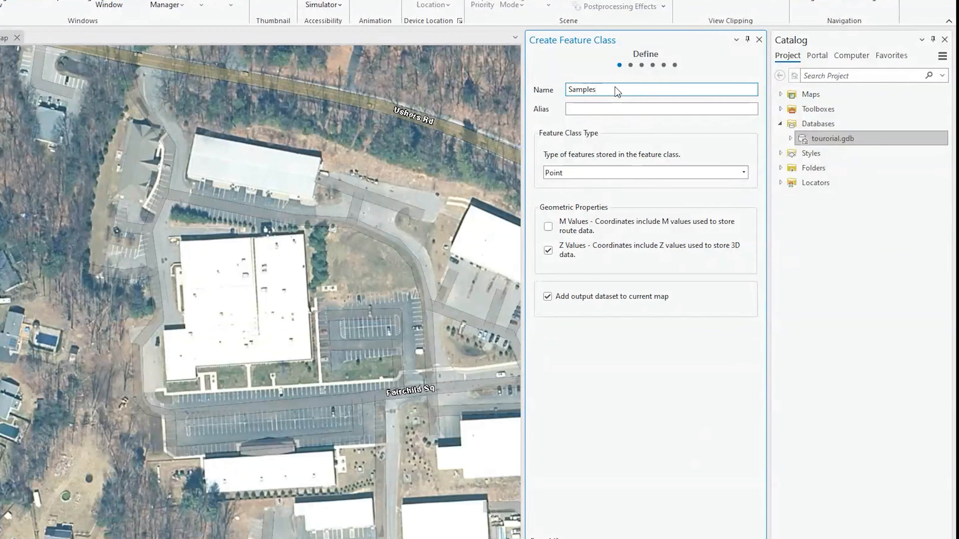
Give it the alias 'Sample Locations', fixing typos, and finish creating the layer
{"action": "left_click", "coordinate": [586, 109]}
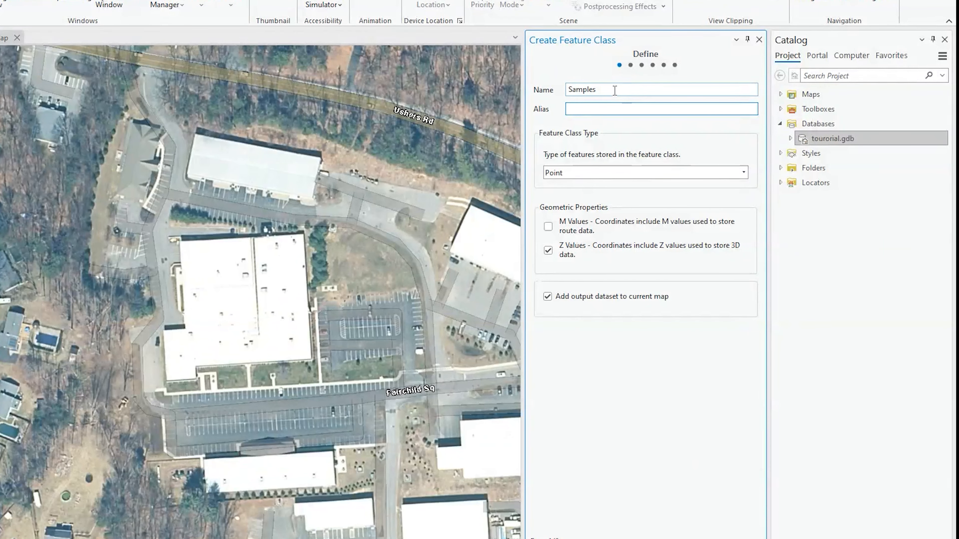
{"action": "type", "text": "Smaple Locations"}
{"action": "key", "text": "BackSpace"}
{"action": "key", "text": "BackSpace"}
{"action": "key", "text": "BackSpace"}
{"action": "key", "text": "BackSpace"}
{"action": "key", "text": "BackSpace"}
{"action": "key", "text": "BackSpace"}
{"action": "type", "text": "ations"}
{"action": "left_click", "coordinate": [582, 109]}
{"action": "key", "text": "BackSpace"}
{"action": "key", "text": "BackSpace"}
{"action": "type", "text": "am"}
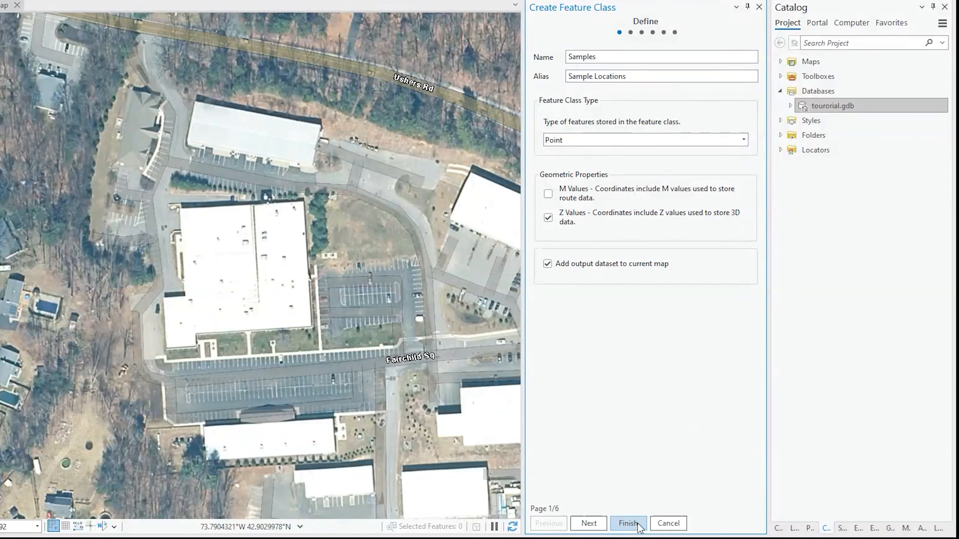
{"action": "left_click", "coordinate": [637, 524]}
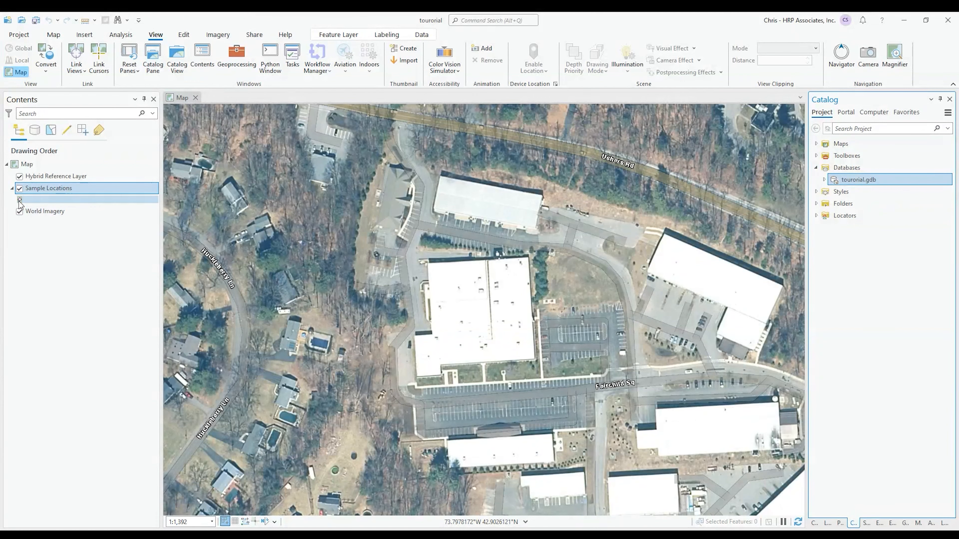
Open the Sample Locations attribute table and lower the splitter to enlarge the map
{"action": "right_click", "coordinate": [53, 194]}
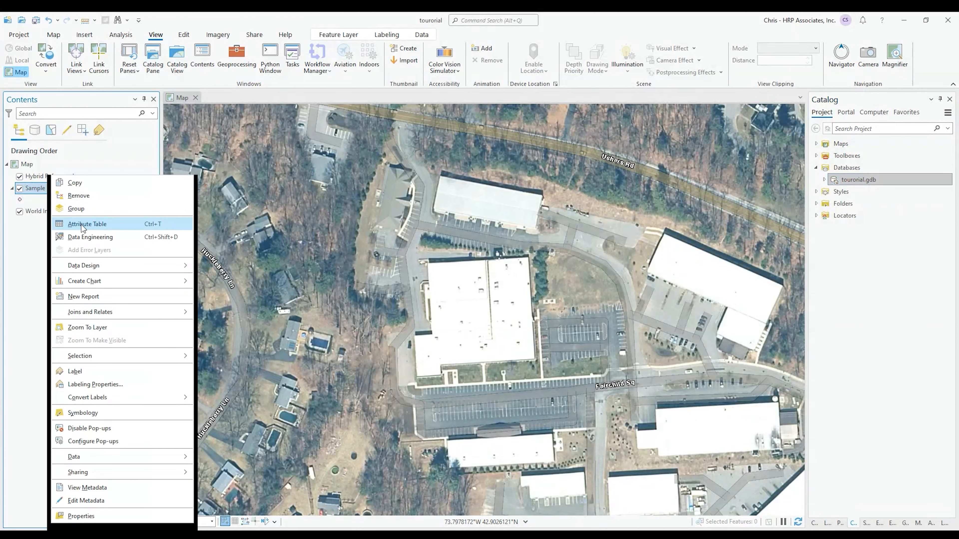
{"action": "left_click", "coordinate": [86, 224]}
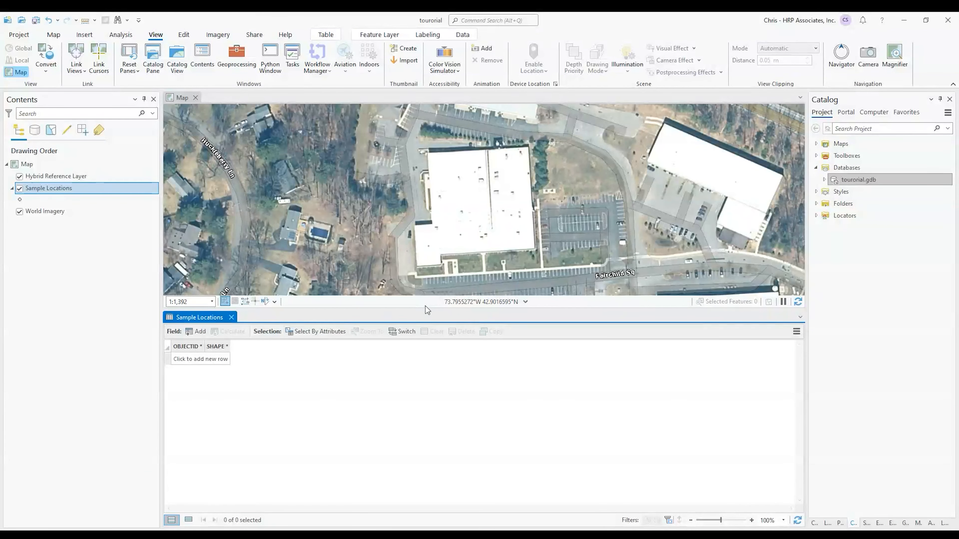
{"action": "left_click_drag", "start_coordinate": [421, 310], "coordinate": [428, 385]}
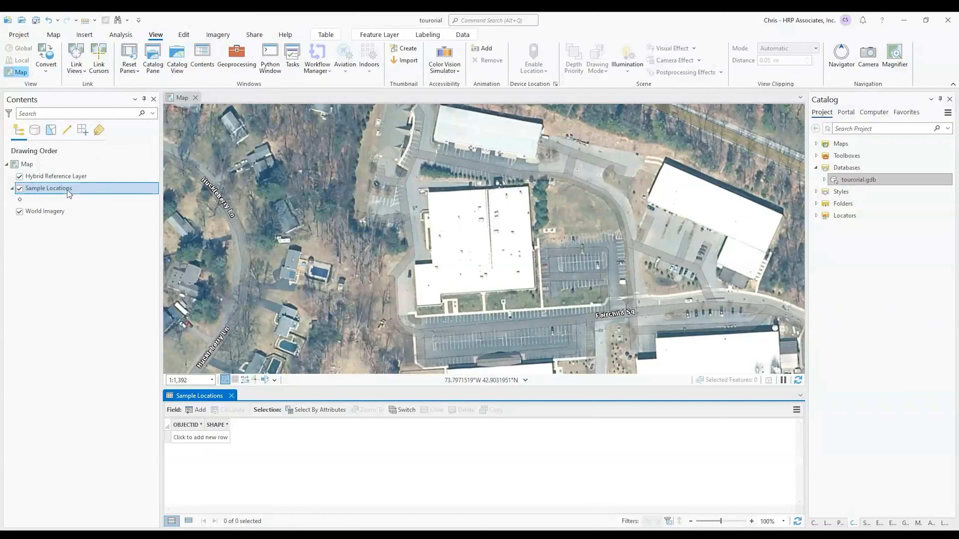
Choose the Sample Locations template in Create Features and zoom the map to the grassy field
{"action": "left_click", "coordinate": [186, 37]}
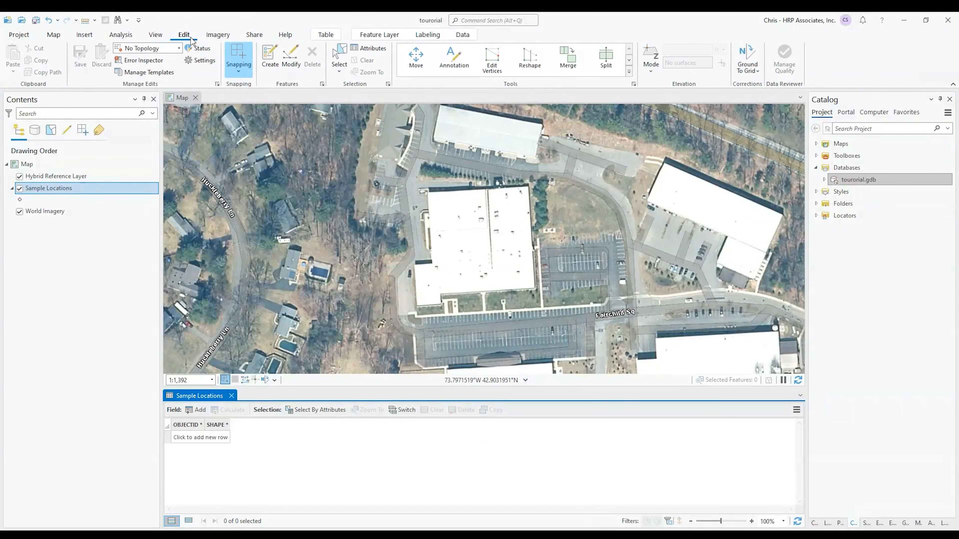
{"action": "left_click", "coordinate": [269, 57]}
{"action": "left_click", "coordinate": [822, 153]}
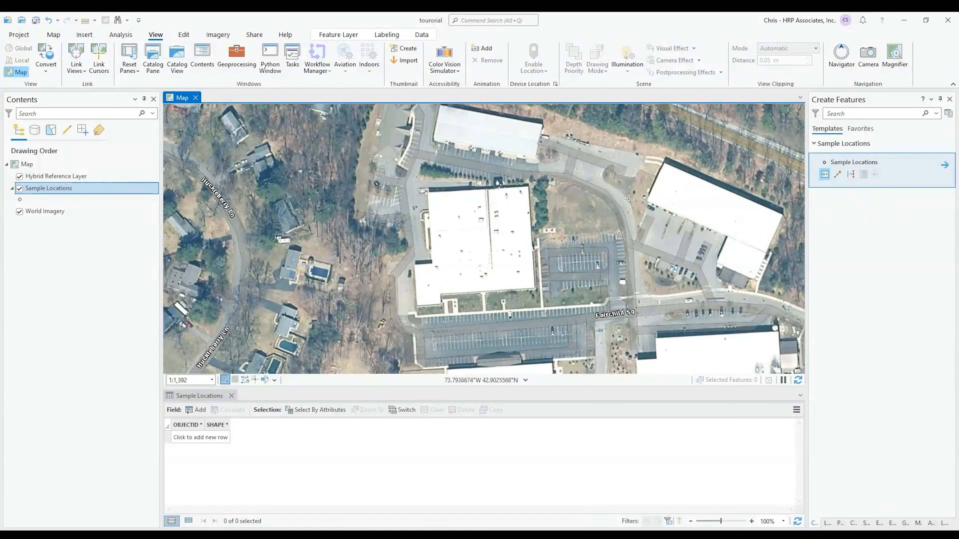
{"action": "scroll", "coordinate": [628, 199], "scroll_direction": "up", "scroll_amount": 5}
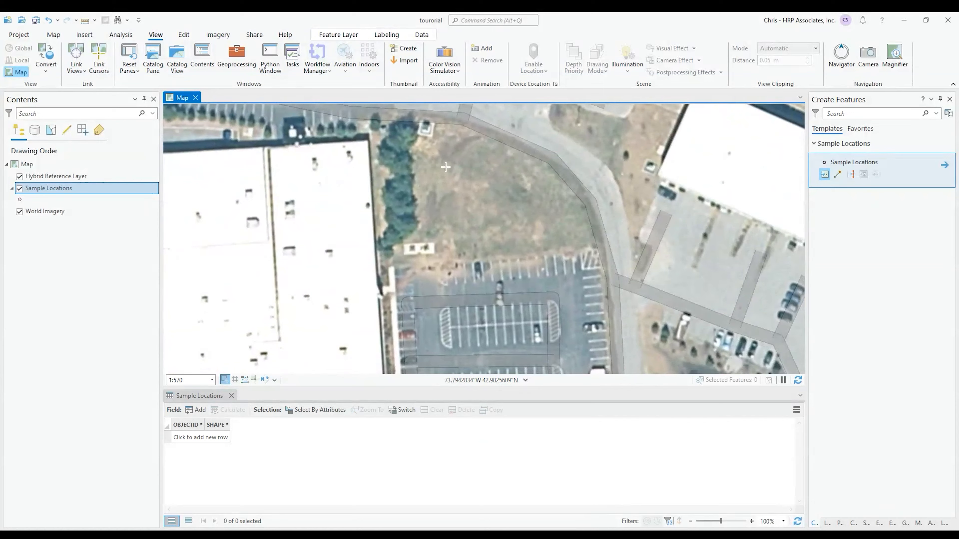
{"action": "left_click_drag", "start_coordinate": [475, 251], "coordinate": [579, 140]}
{"action": "scroll", "coordinate": [516, 223], "scroll_direction": "down", "scroll_amount": 2}
{"action": "left_click_drag", "start_coordinate": [517, 222], "coordinate": [517, 272]}
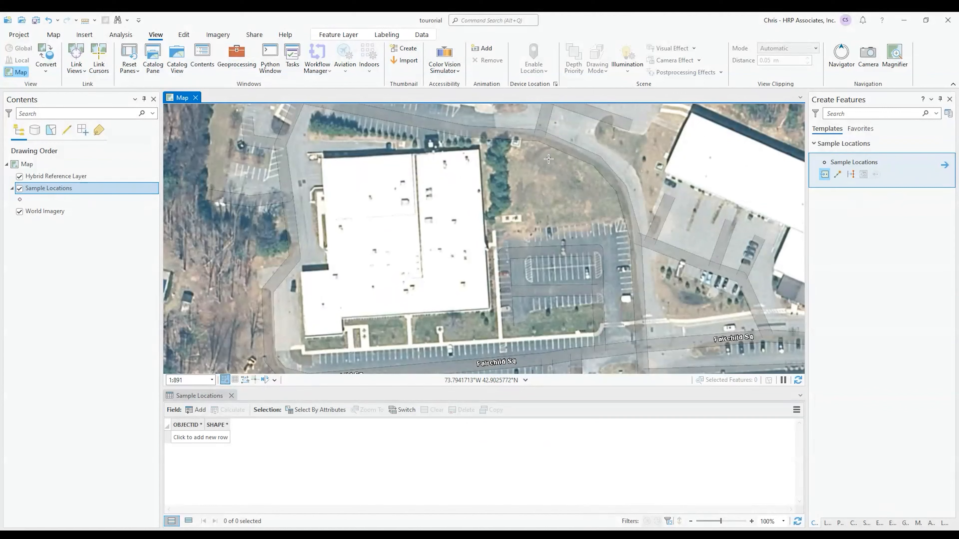
{"action": "scroll", "coordinate": [527, 215], "scroll_direction": "up", "scroll_amount": 2}
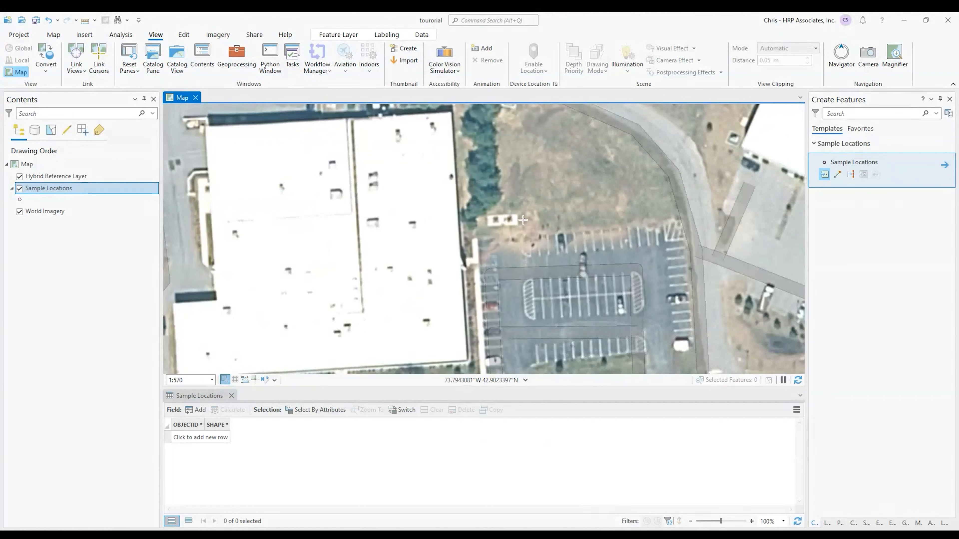
Place five sample points across the grassy field beside the building, then stop the point tool
{"action": "left_click", "coordinate": [525, 219]}
{"action": "left_click", "coordinate": [505, 231]}
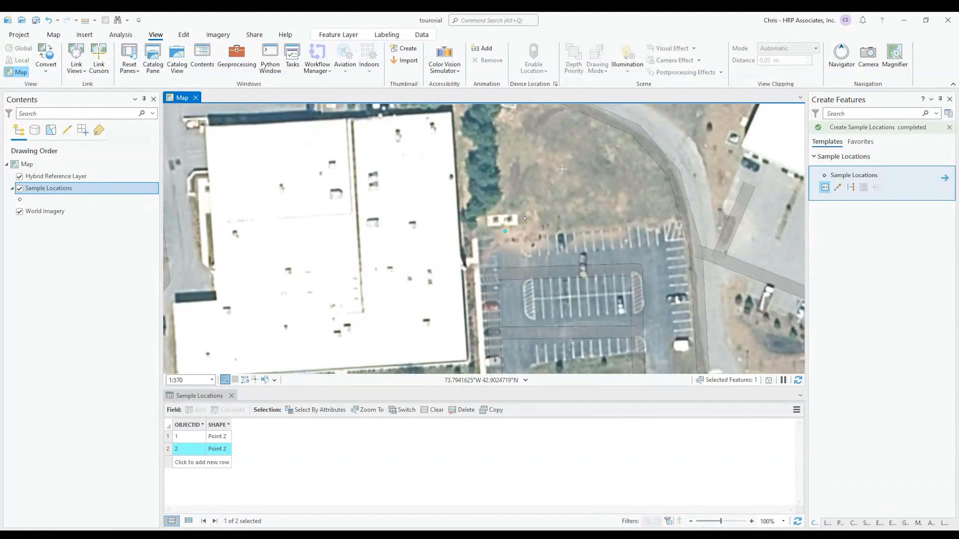
{"action": "left_click_drag", "start_coordinate": [570, 167], "coordinate": [568, 211]}
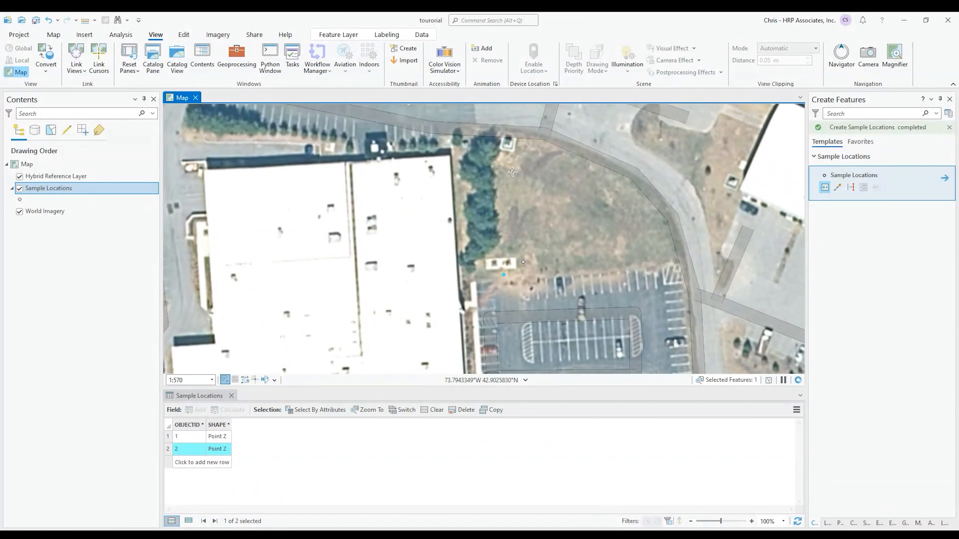
{"action": "left_click", "coordinate": [508, 163]}
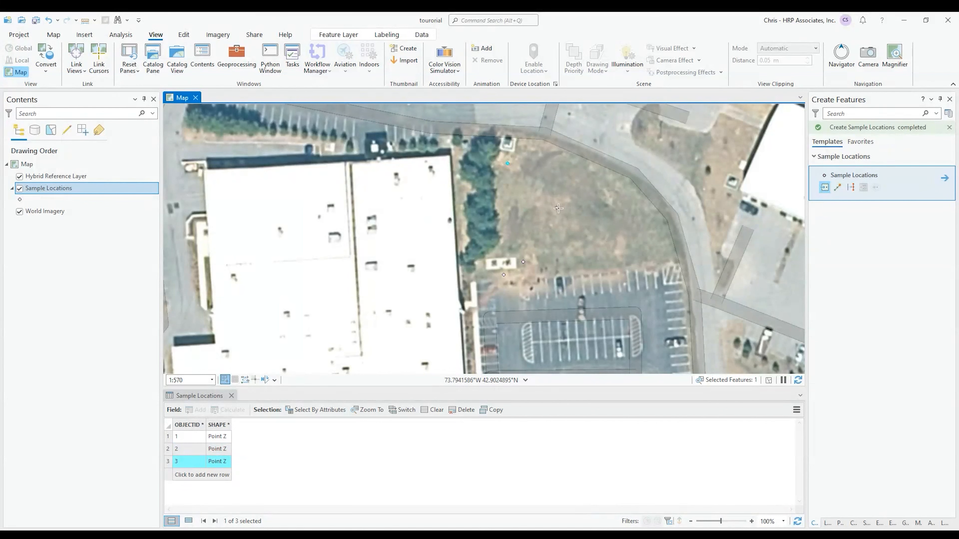
{"action": "left_click", "coordinate": [557, 209]}
{"action": "left_click", "coordinate": [616, 253]}
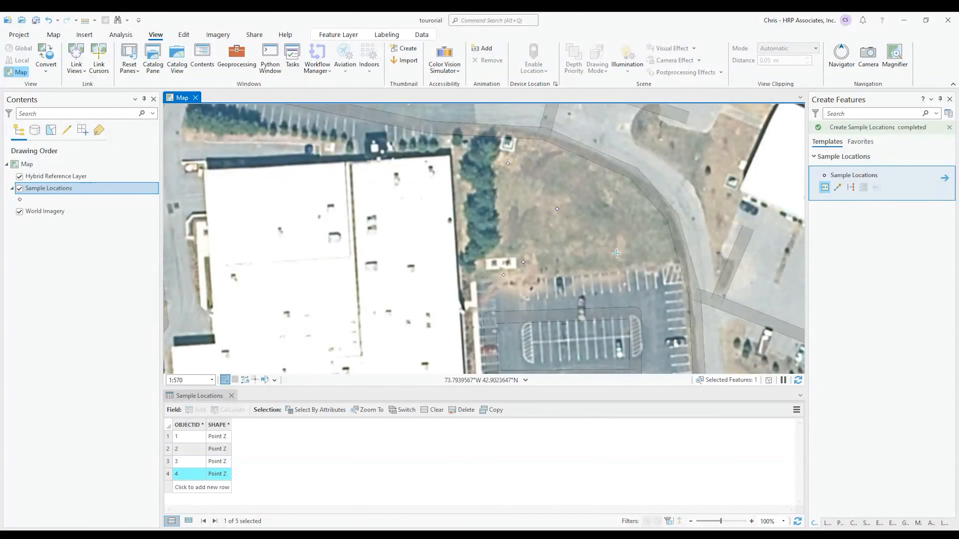
{"action": "key", "text": "Escape"}
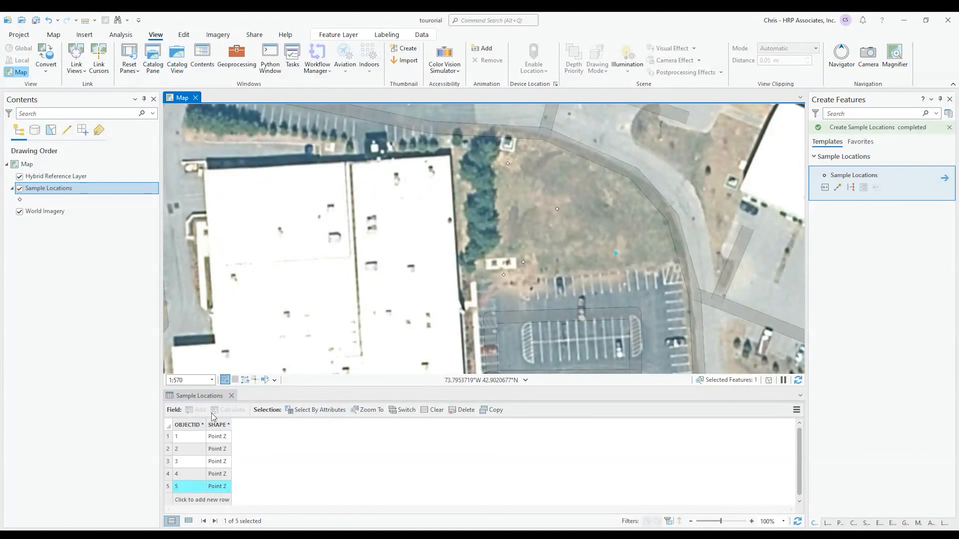
{"action": "left_click", "coordinate": [182, 35]}
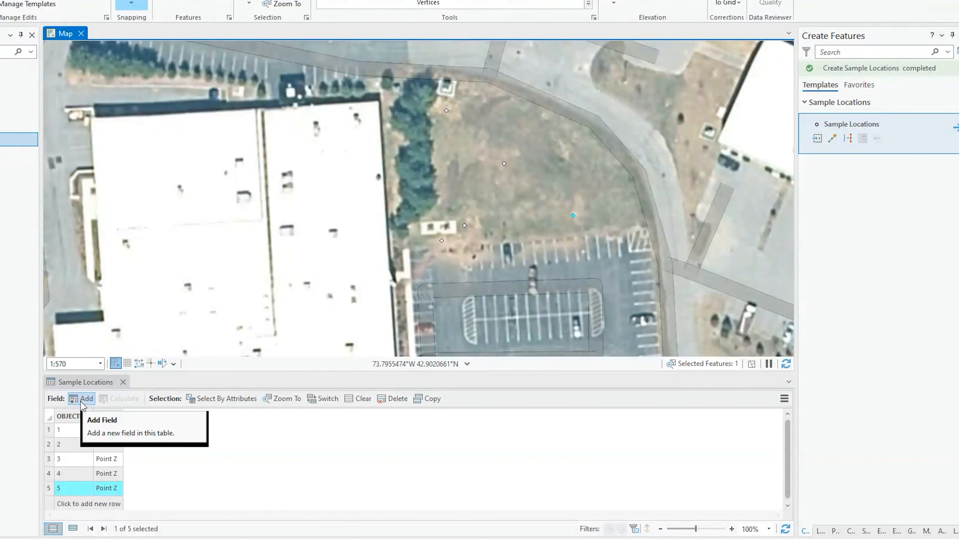
Add a field named 'x' in the Fields view and set its data type to Double
{"action": "left_click", "coordinate": [82, 399]}
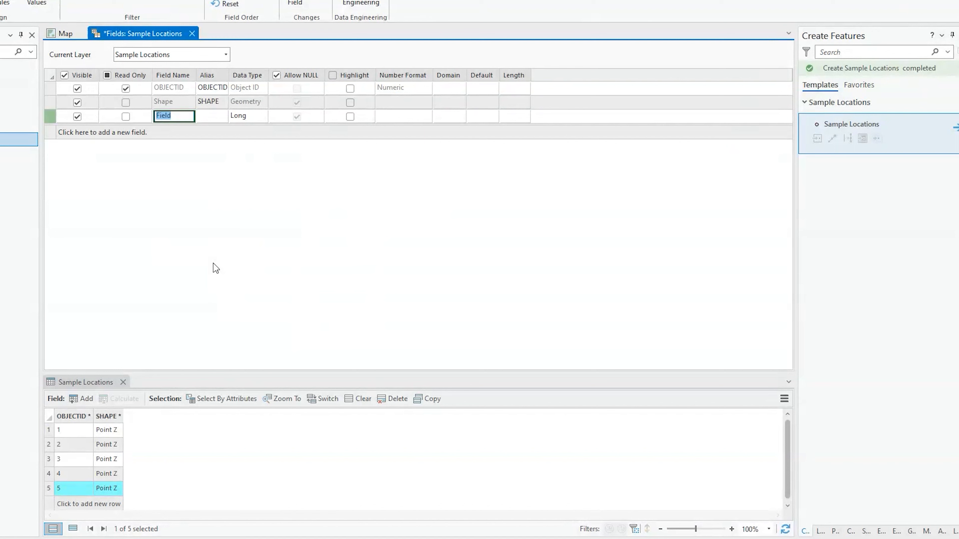
{"action": "type", "text": "x"}
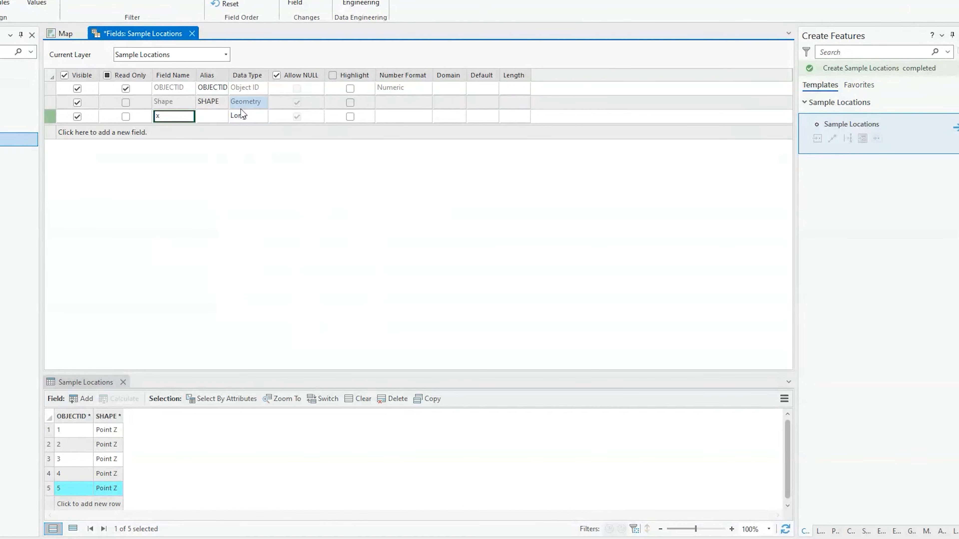
{"action": "left_click", "coordinate": [261, 119]}
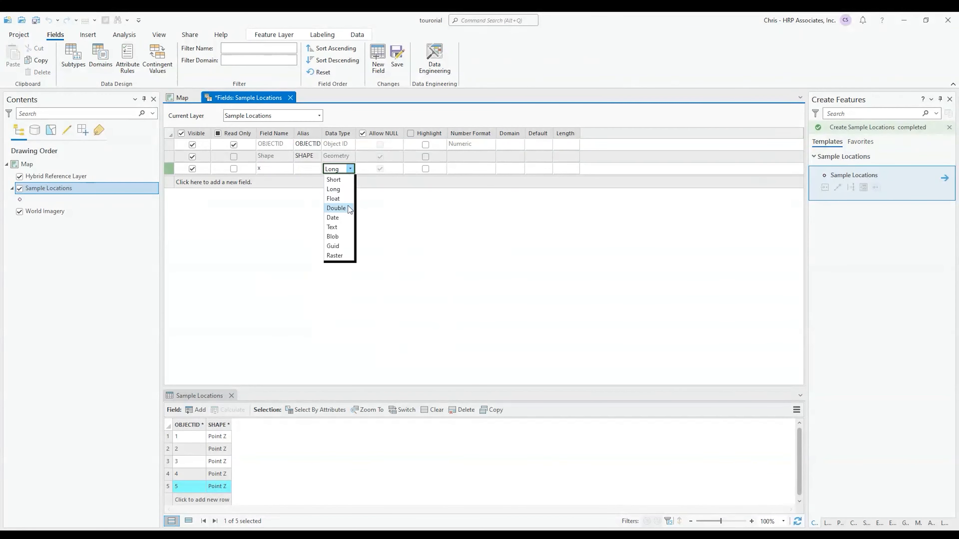
{"action": "left_click", "coordinate": [346, 207]}
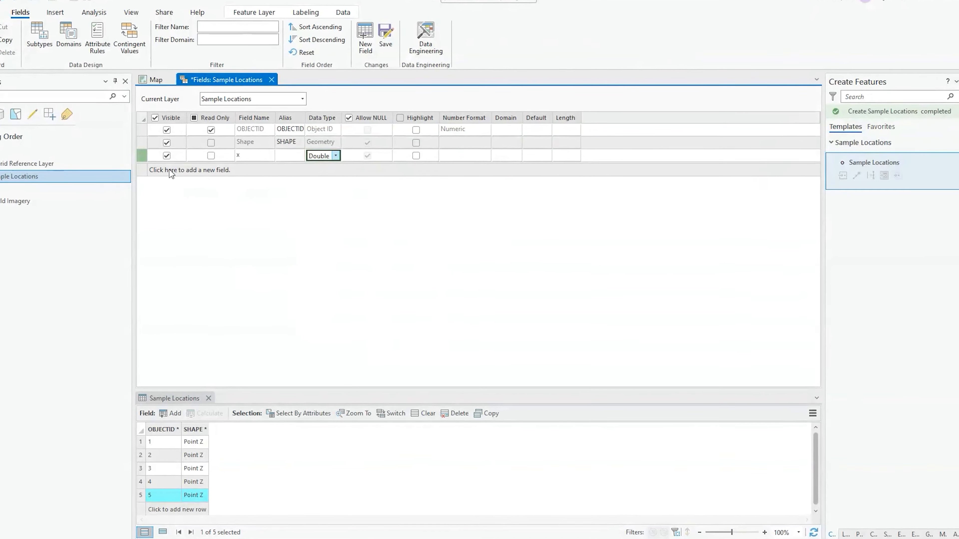
Add a second field named 'y' with the Double data type
{"action": "left_click", "coordinate": [171, 171]}
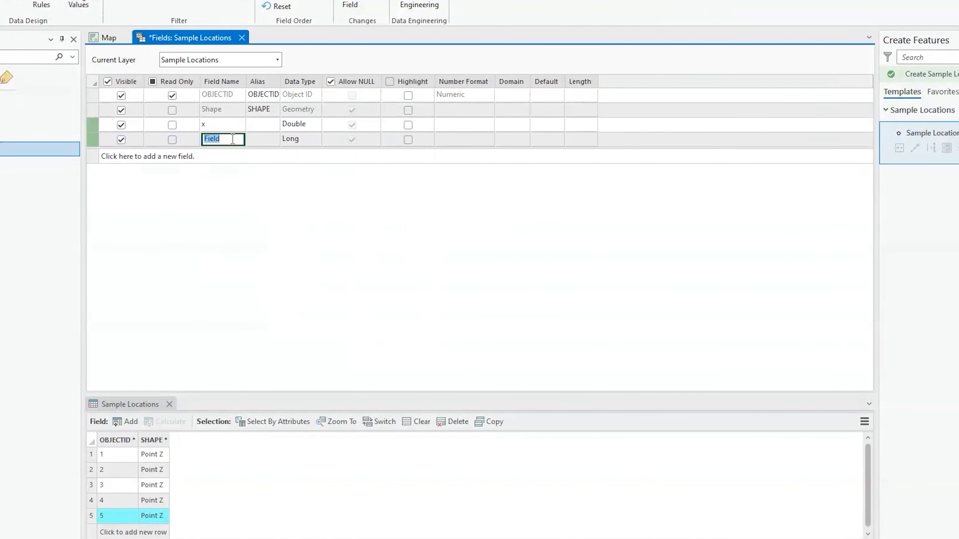
{"action": "type", "text": "y"}
{"action": "left_click", "coordinate": [302, 139]}
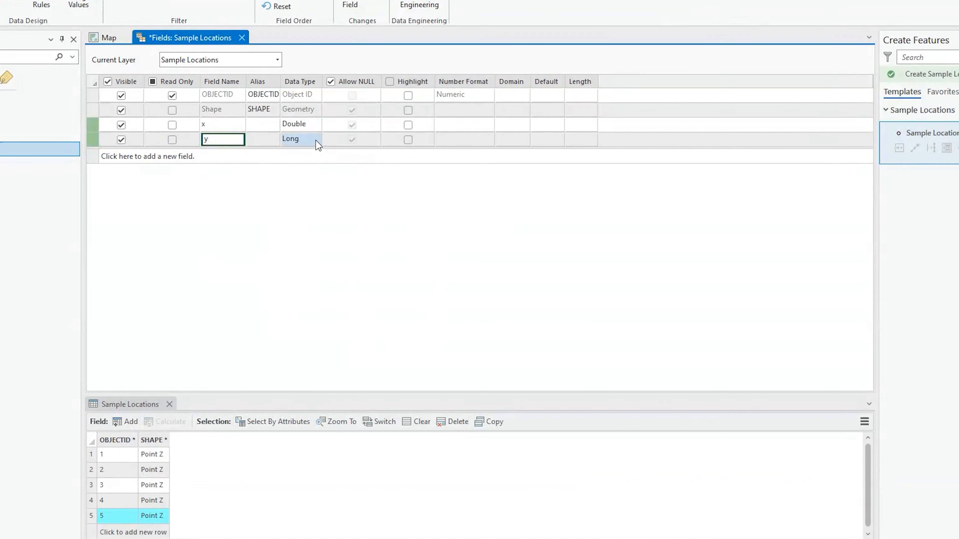
{"action": "left_click", "coordinate": [317, 140]}
{"action": "left_click", "coordinate": [297, 188]}
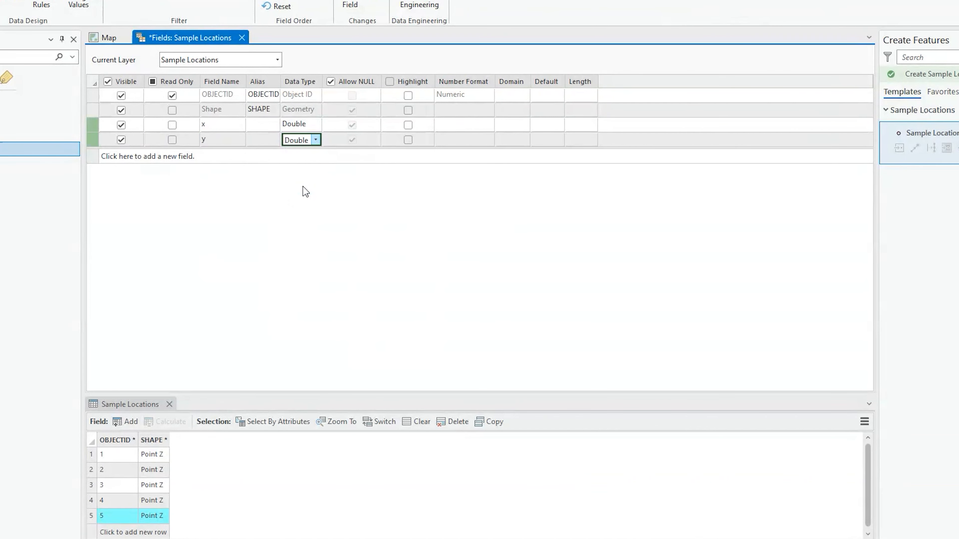
Set the Number Format of both x and y fields to Numeric
{"action": "left_click", "coordinate": [492, 123]}
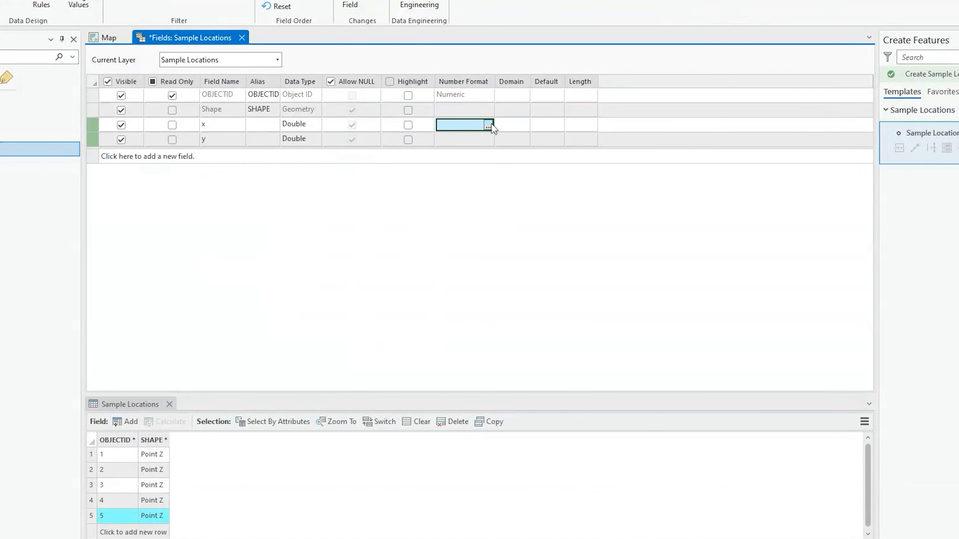
{"action": "left_click", "coordinate": [489, 126]}
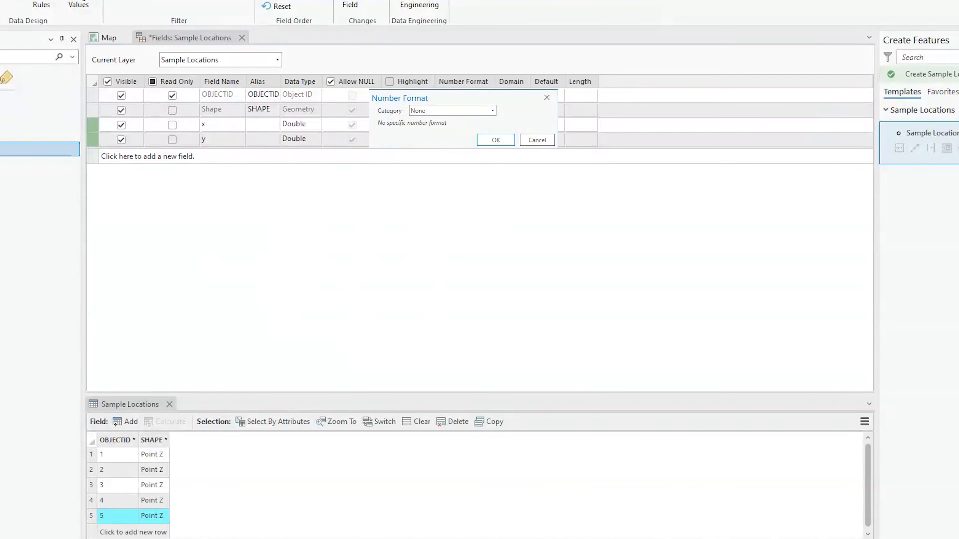
{"action": "left_click", "coordinate": [497, 111]}
{"action": "left_click", "coordinate": [473, 158]}
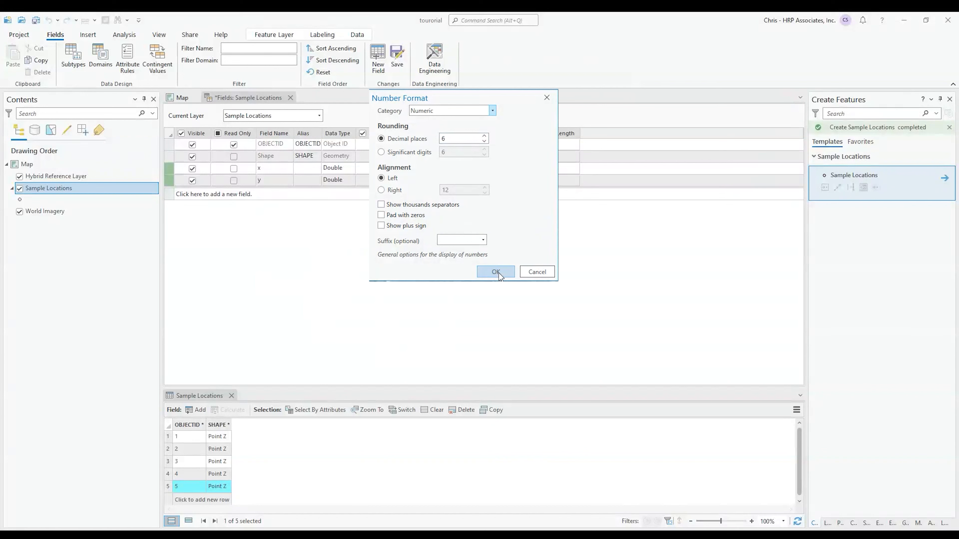
{"action": "left_click", "coordinate": [496, 272]}
{"action": "left_click", "coordinate": [490, 181]}
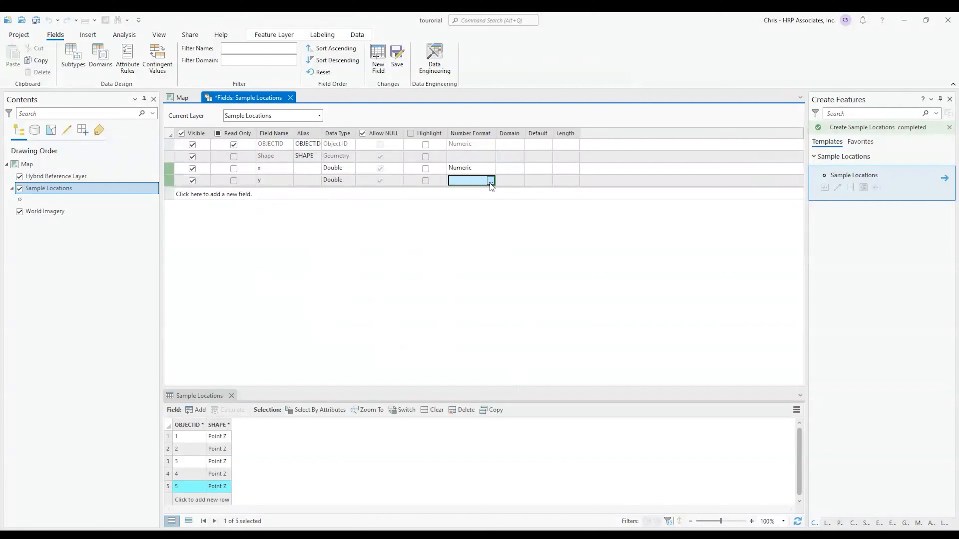
{"action": "left_click", "coordinate": [490, 181]}
{"action": "left_click", "coordinate": [493, 111]}
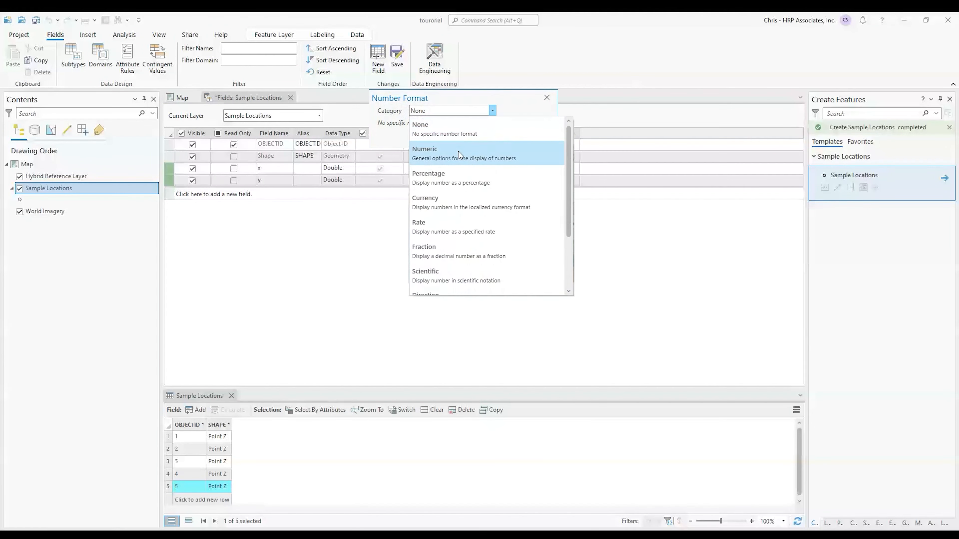
{"action": "left_click", "coordinate": [459, 152]}
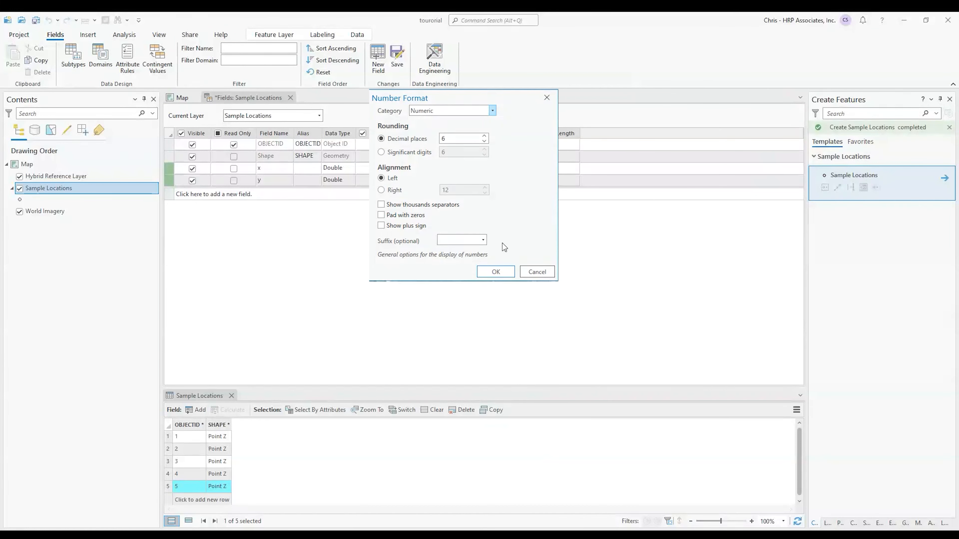
{"action": "left_click", "coordinate": [489, 277]}
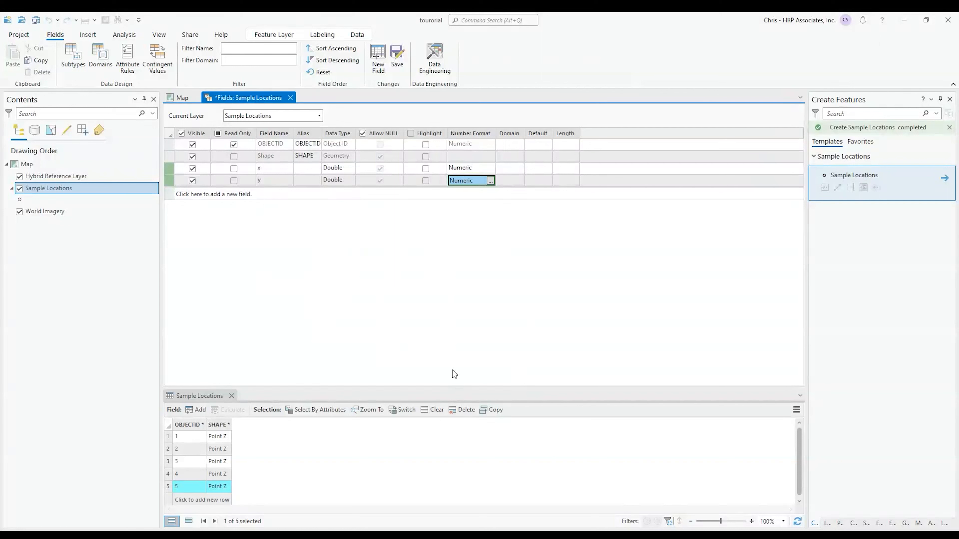
Save the field changes to Sample Locations
{"action": "right_click", "coordinate": [170, 181]}
{"action": "left_click", "coordinate": [191, 277]}
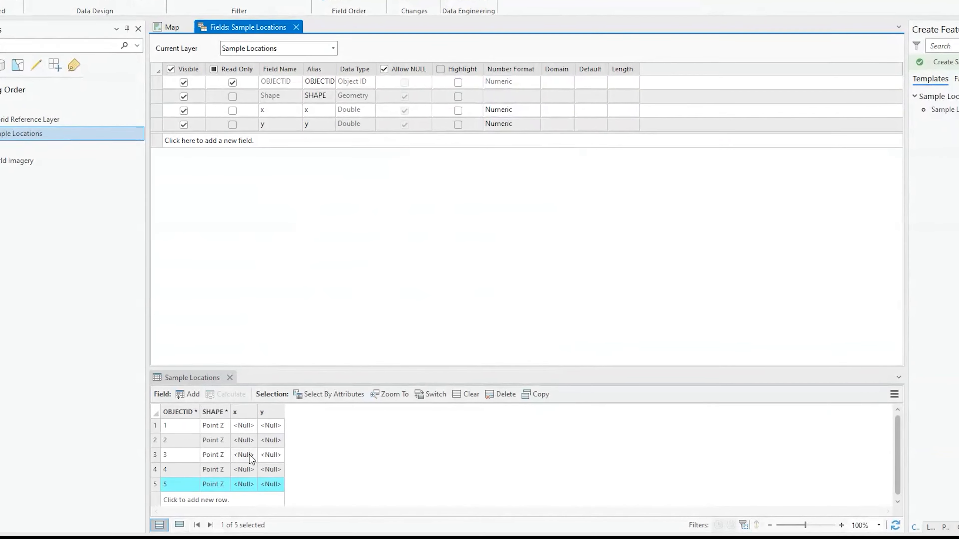
{"action": "mouse_move", "coordinate": [243, 410]}
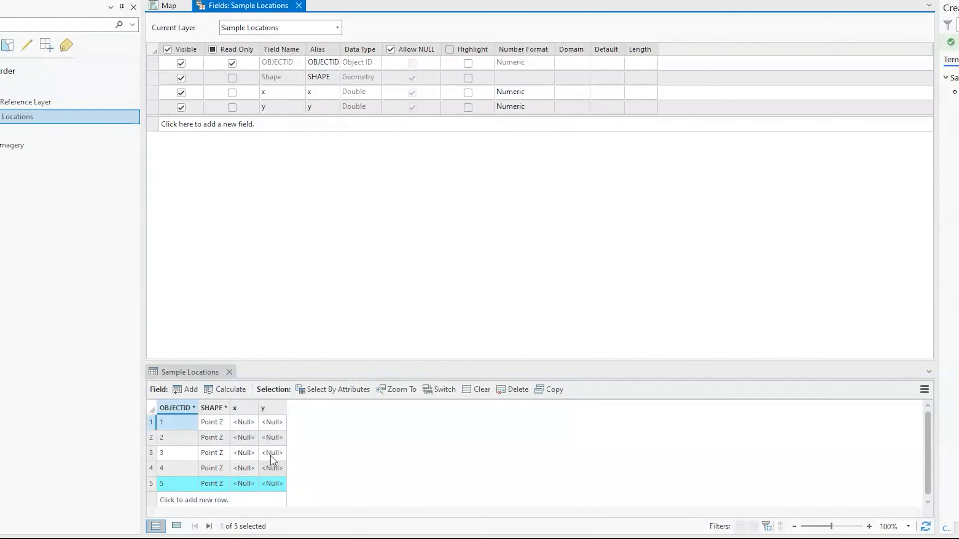
Close the Fields: Sample Locations view, select the x column, and clear the feature selection
{"action": "left_click", "coordinate": [299, 6]}
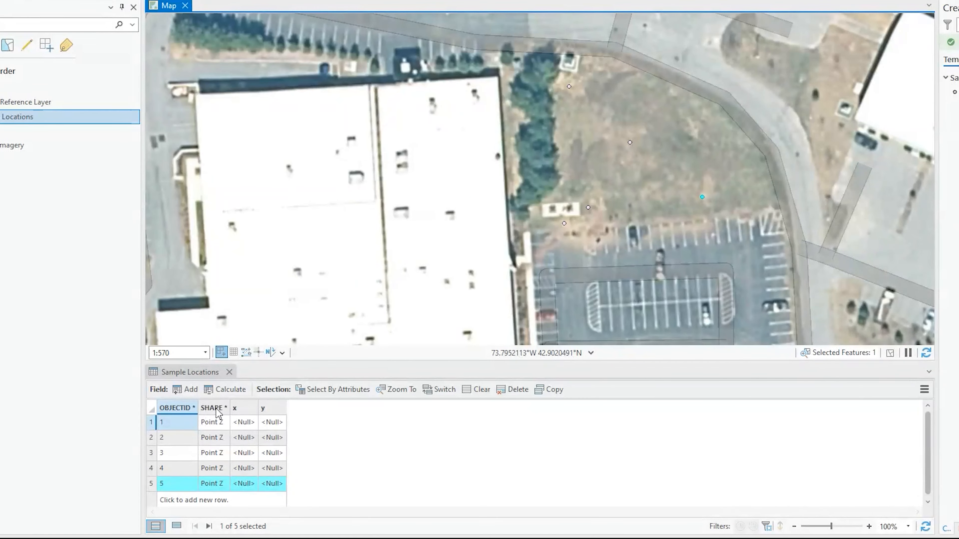
{"action": "left_click", "coordinate": [246, 410]}
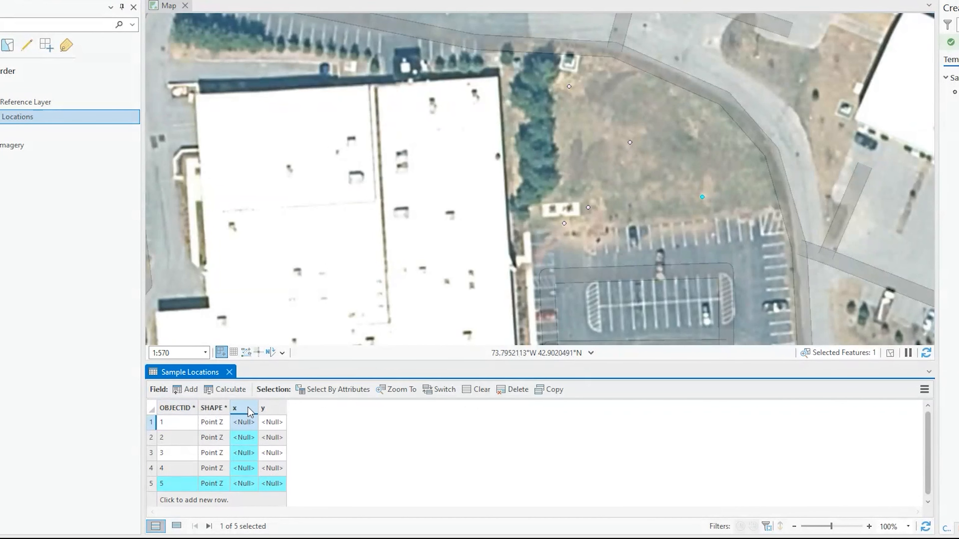
{"action": "left_click", "coordinate": [392, 2]}
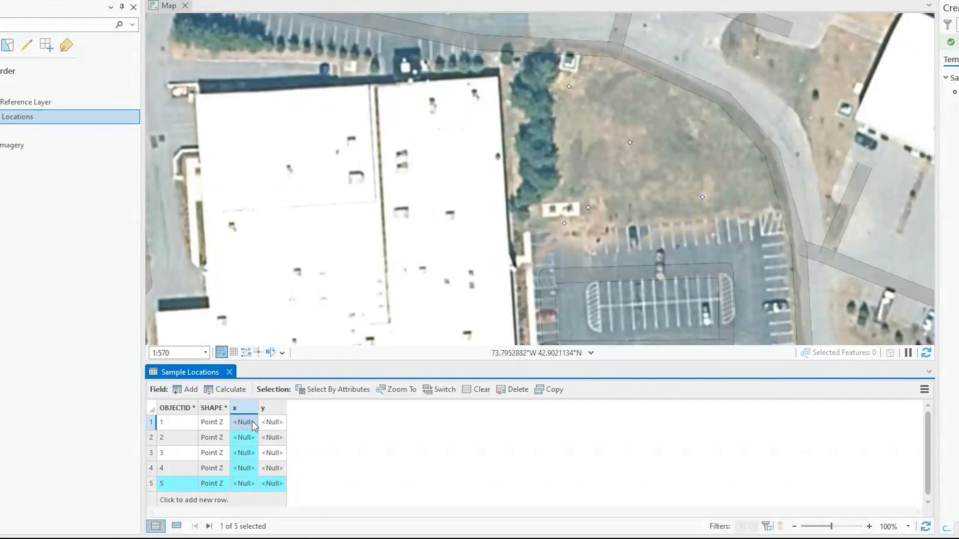
Calculate Geometry to fill x and y with point x/y-coordinates in the Current Map coordinate system
{"action": "right_click", "coordinate": [254, 410]}
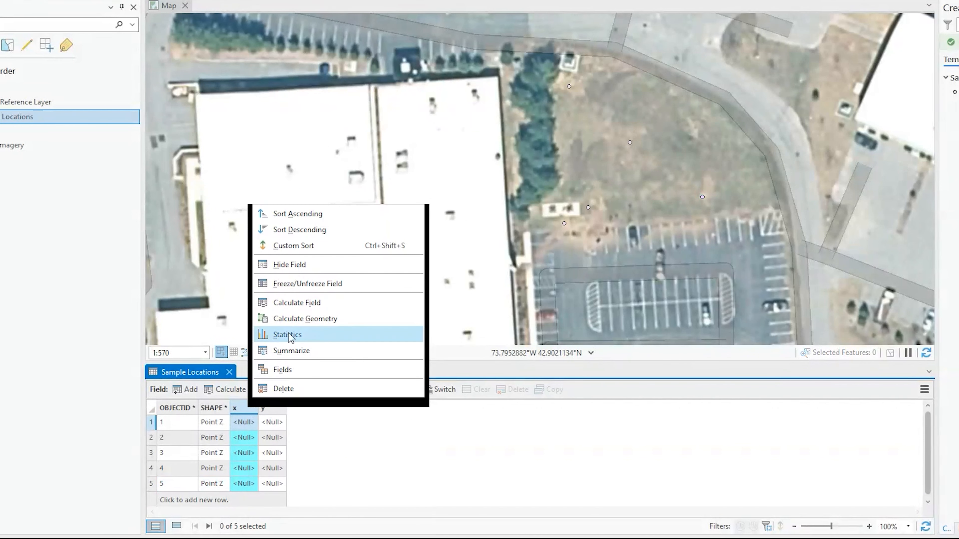
{"action": "left_click", "coordinate": [298, 319]}
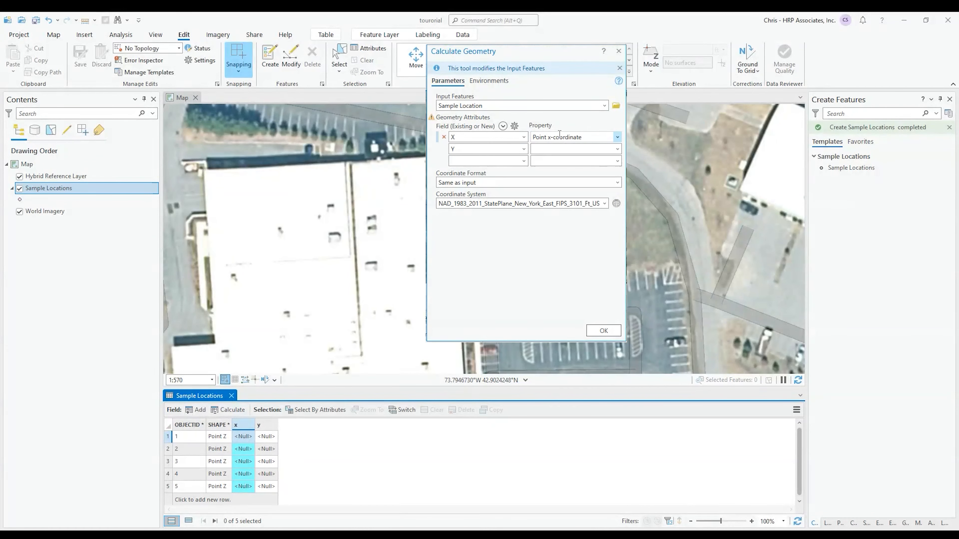
{"action": "left_click", "coordinate": [617, 150]}
{"action": "left_click", "coordinate": [581, 173]}
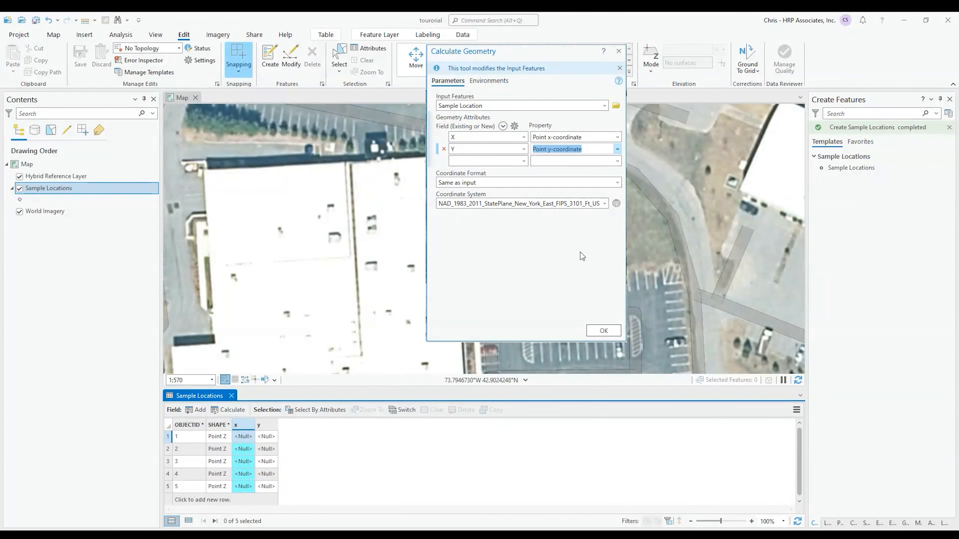
{"action": "left_click", "coordinate": [604, 204]}
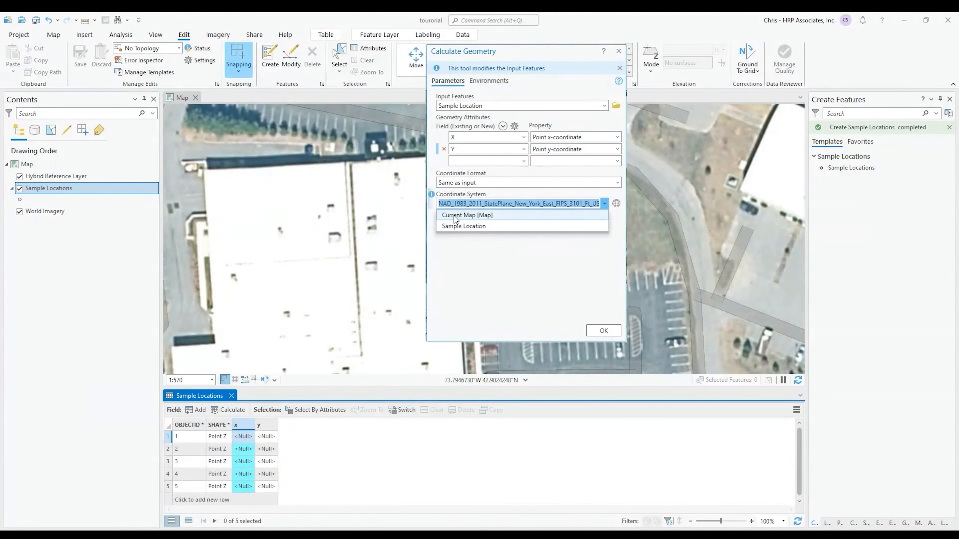
{"action": "left_click", "coordinate": [456, 216]}
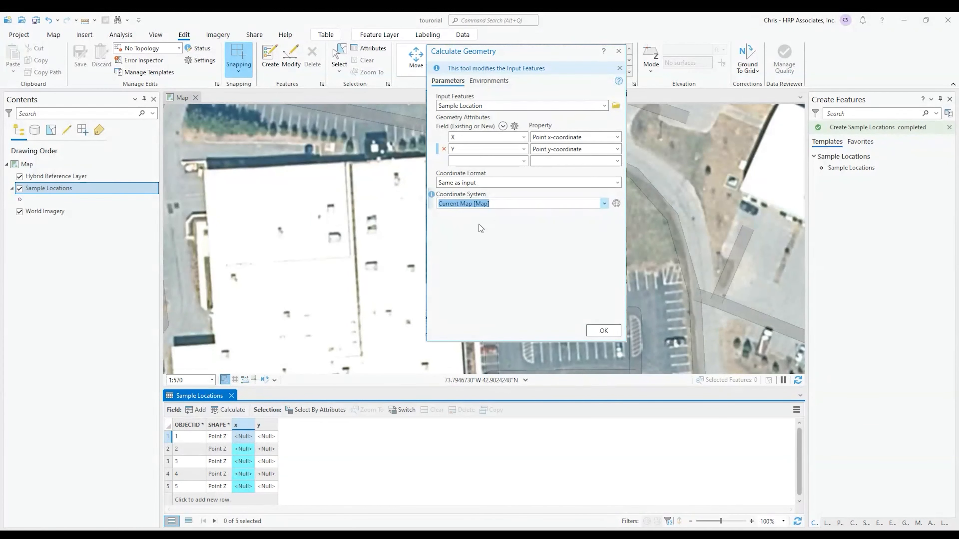
{"action": "left_click", "coordinate": [500, 249]}
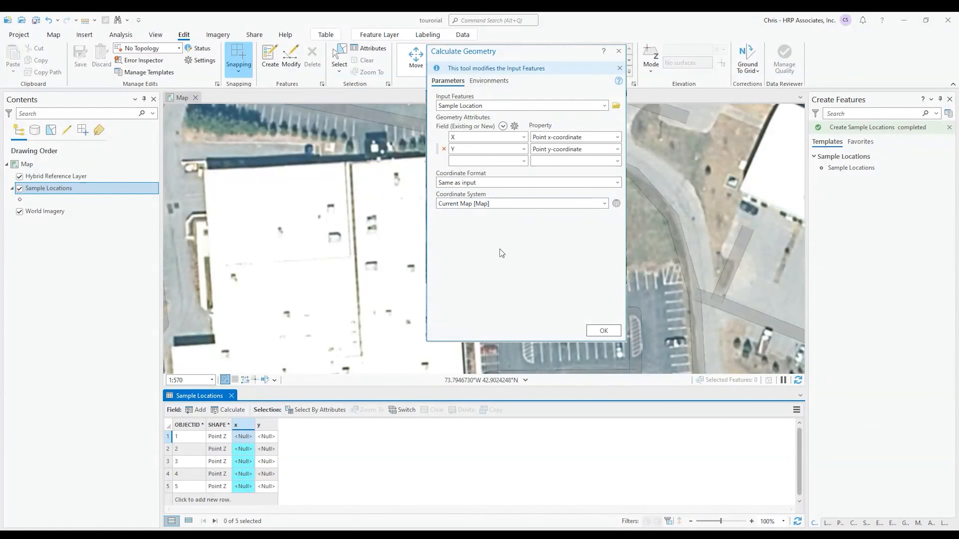
{"action": "left_click", "coordinate": [602, 331]}
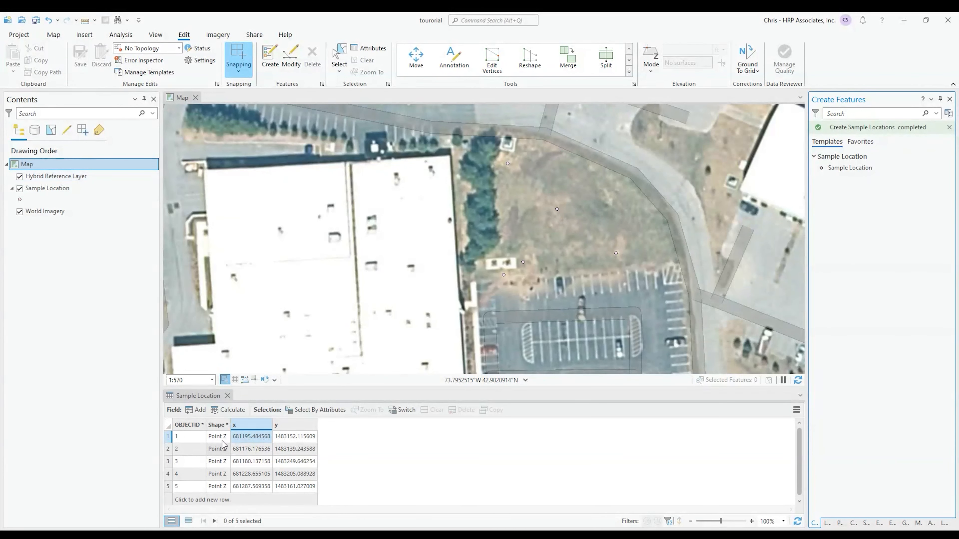
Add a Text field Sample_type aliased 'Sample Types', save it, and close the Fields view
{"action": "left_click", "coordinate": [197, 410]}
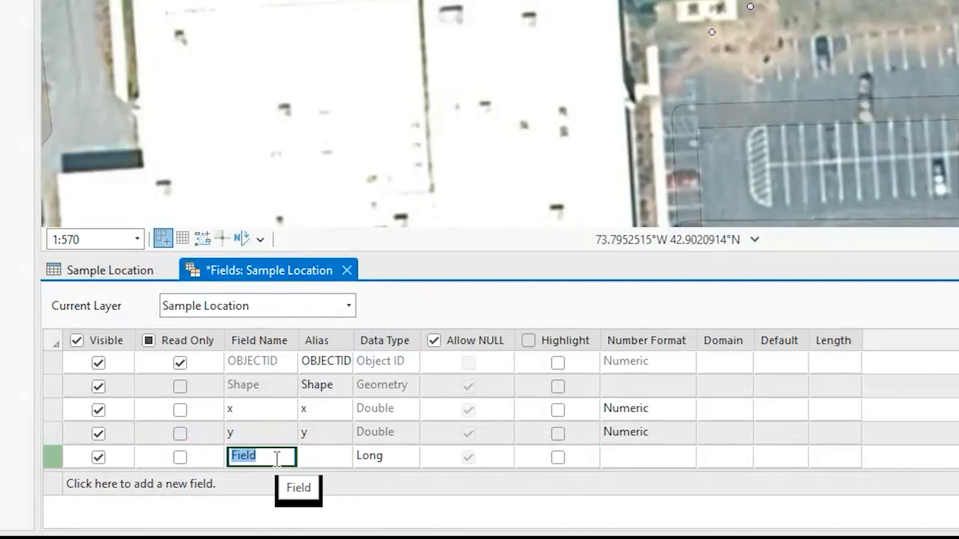
{"action": "type", "text": "Sample_"}
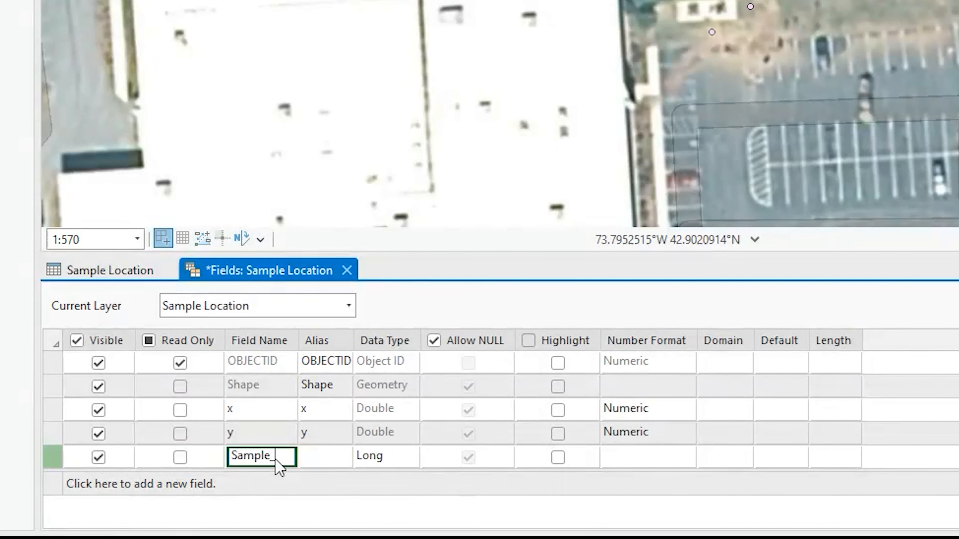
{"action": "type", "text": "type"}
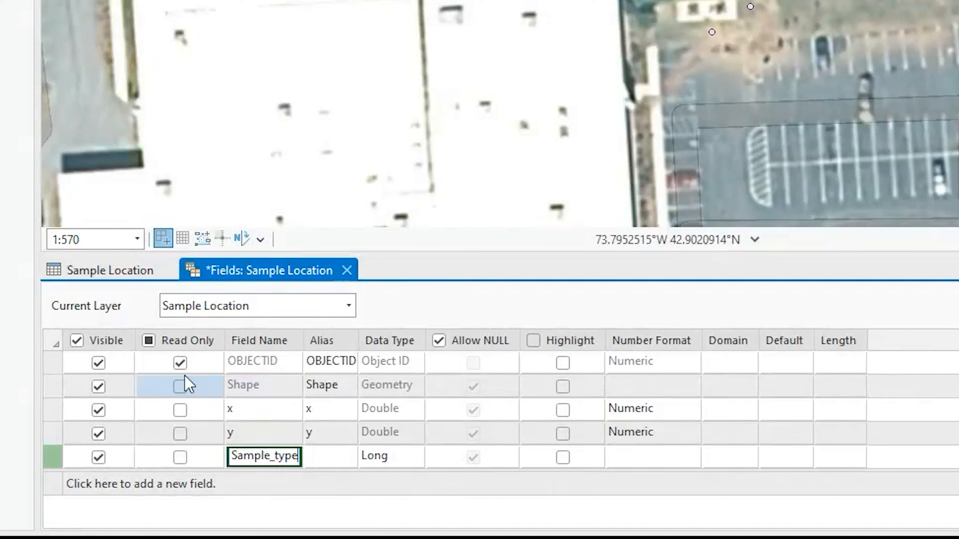
{"action": "left_click", "coordinate": [332, 464]}
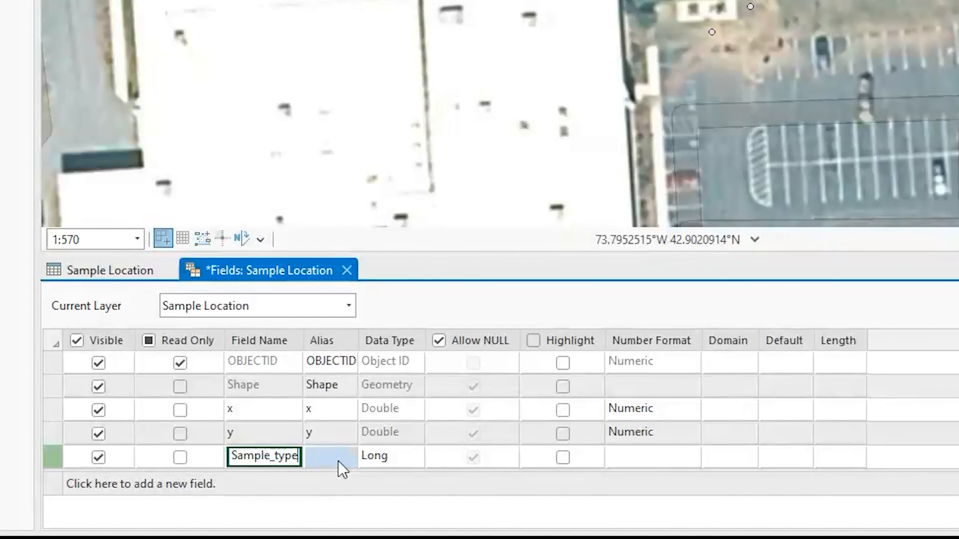
{"action": "left_click", "coordinate": [335, 458]}
{"action": "type", "text": "Sample Types"}
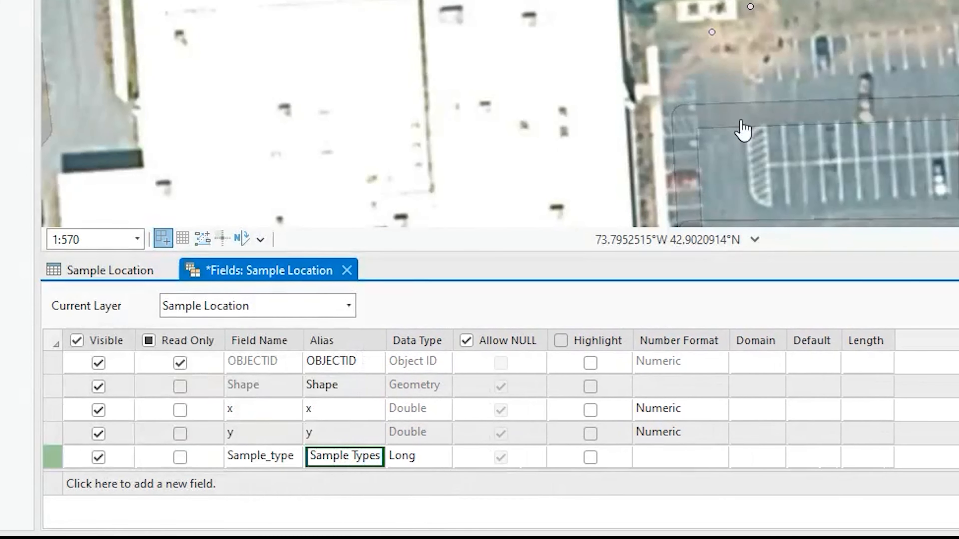
{"action": "left_click", "coordinate": [413, 460]}
{"action": "left_click", "coordinate": [426, 463]}
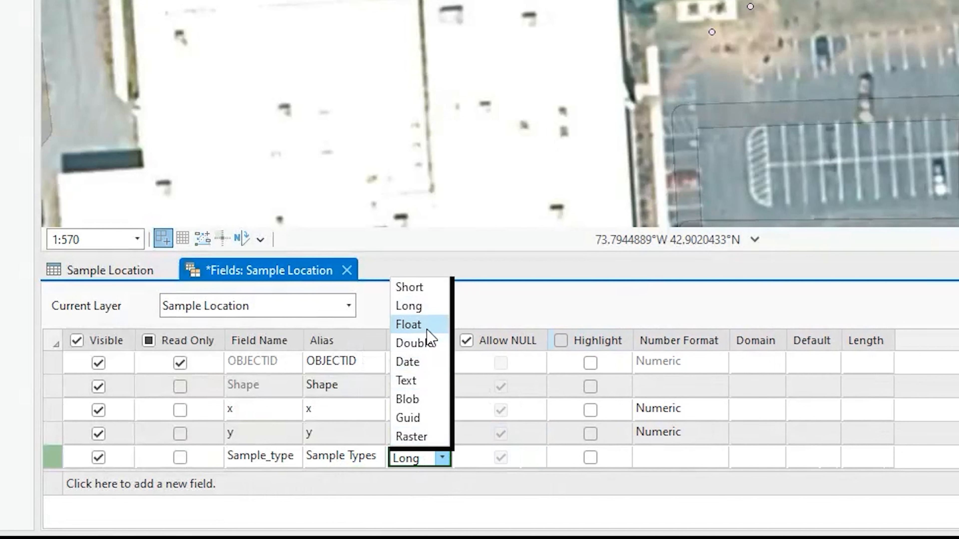
{"action": "left_click", "coordinate": [421, 381]}
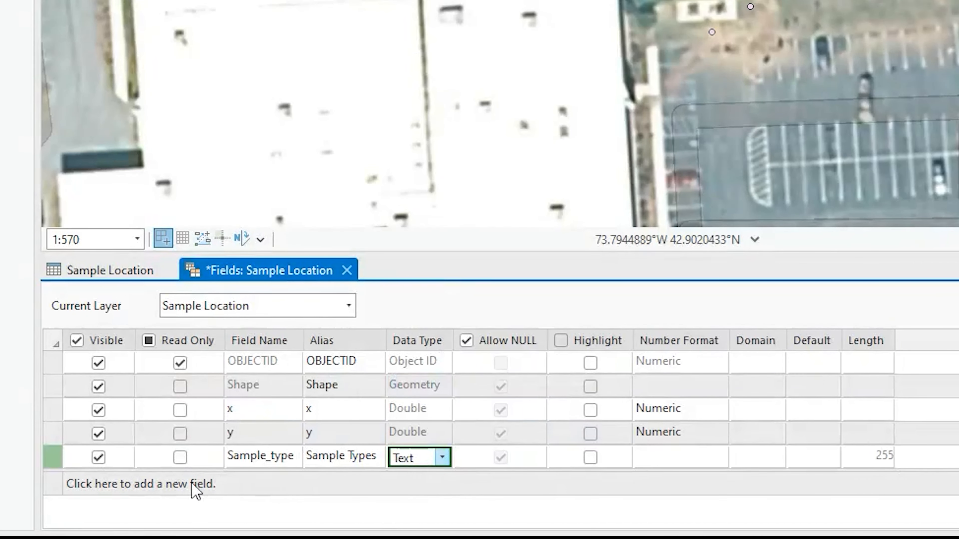
{"action": "right_click", "coordinate": [52, 457]}
{"action": "left_click", "coordinate": [74, 430]}
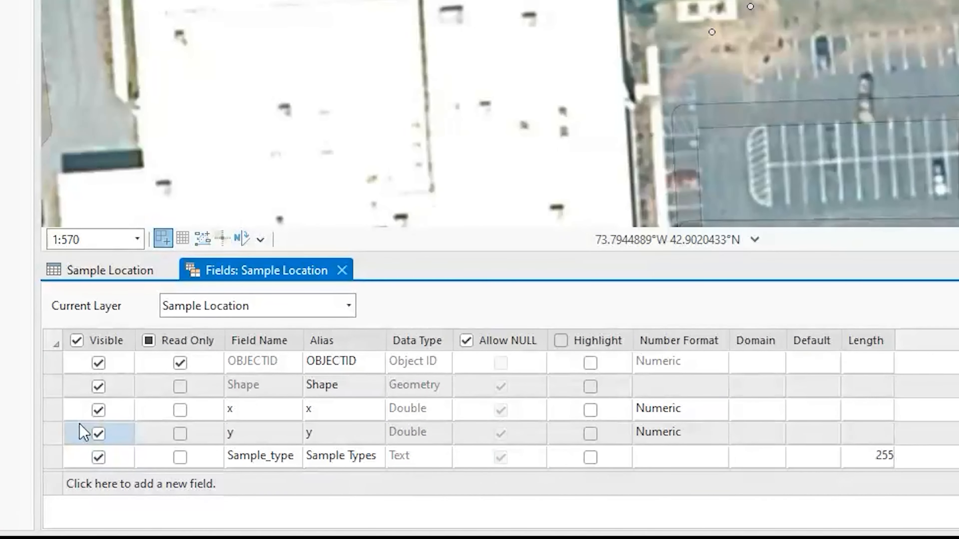
{"action": "left_click", "coordinate": [342, 270]}
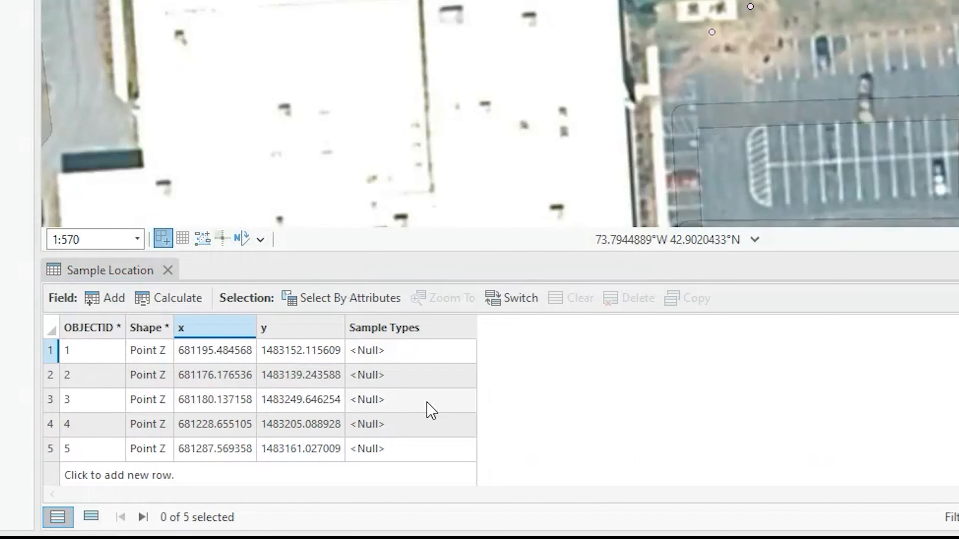
Turn on Select with the Attributes pane and set the first point's Sample Types to Soil Boring
{"action": "left_click", "coordinate": [167, 270]}
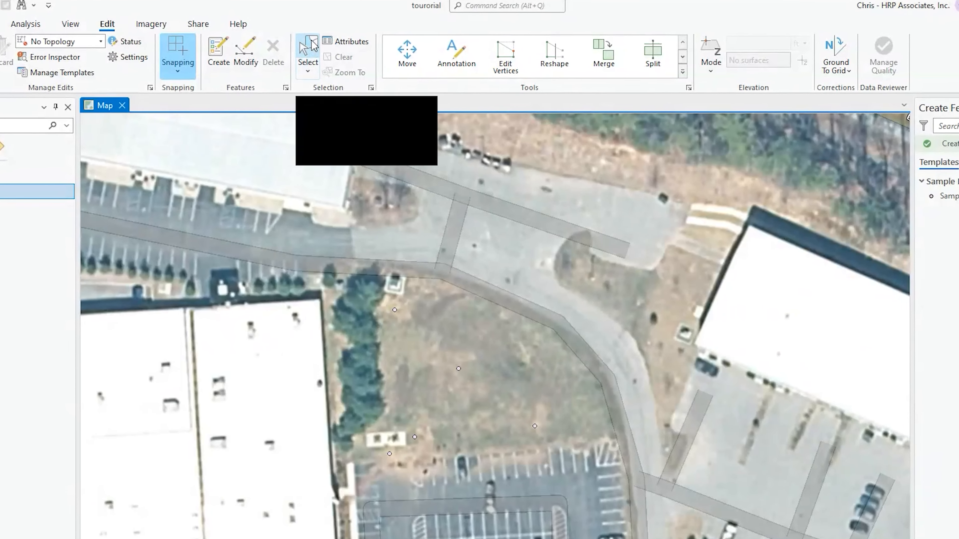
{"action": "left_click", "coordinate": [310, 48]}
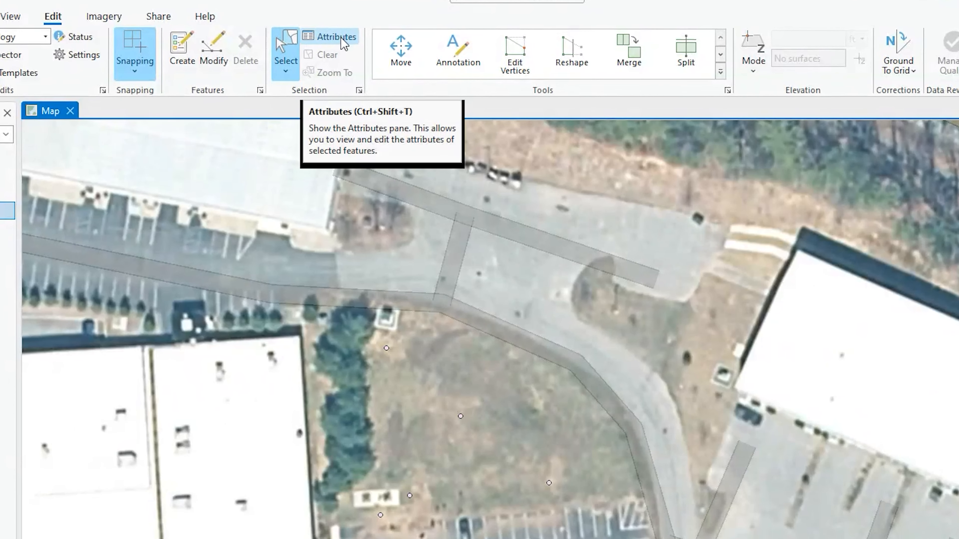
{"action": "left_click", "coordinate": [338, 37]}
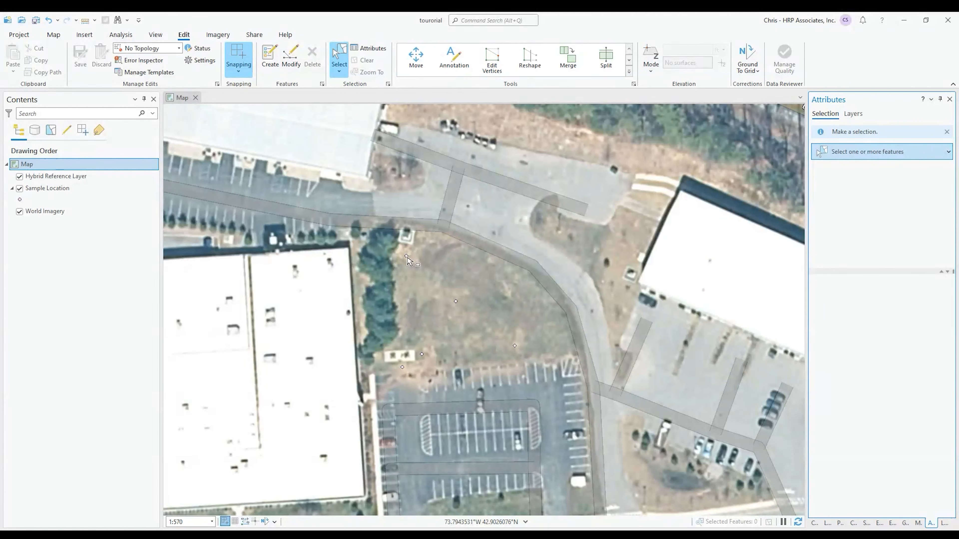
{"action": "left_click", "coordinate": [406, 257]}
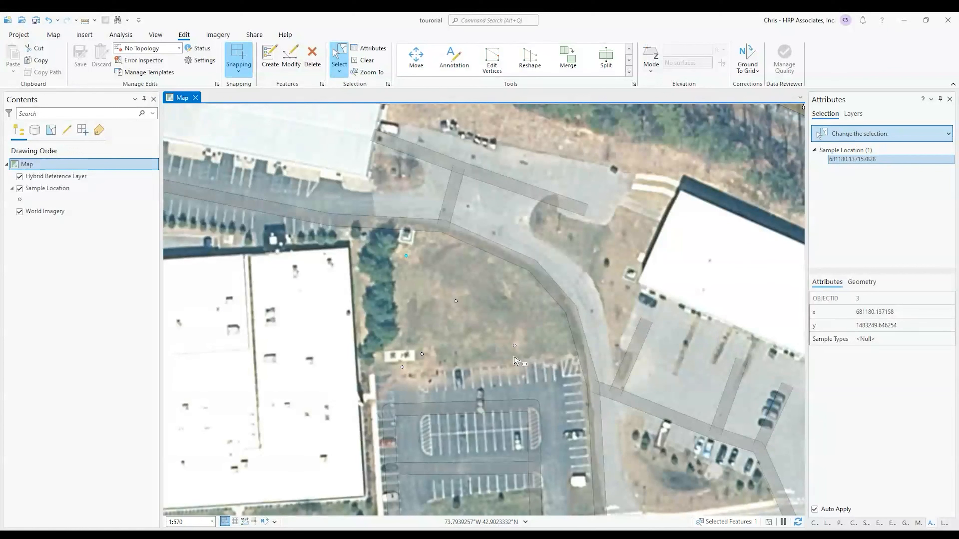
{"action": "left_click", "coordinate": [890, 339]}
{"action": "type", "text": "Soil Boring"}
{"action": "key", "text": "Return"}
Set Sample Types to Soil Boring for the central and lower-right points
{"action": "left_click", "coordinate": [455, 302]}
{"action": "left_click", "coordinate": [868, 340]}
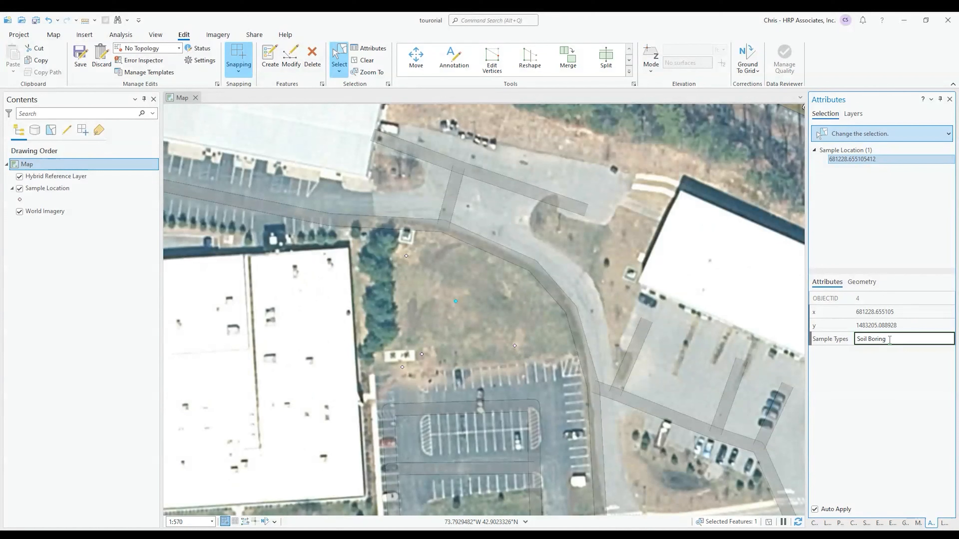
{"action": "left_click", "coordinate": [514, 346]}
{"action": "left_click", "coordinate": [883, 338]}
{"action": "type", "text": "Soil Boring"}
{"action": "key", "text": "Return"}
Set Soil Boring/Grab Groundwater for the parking-lot point and the last point, then clear the selection
{"action": "left_click", "coordinate": [422, 354]}
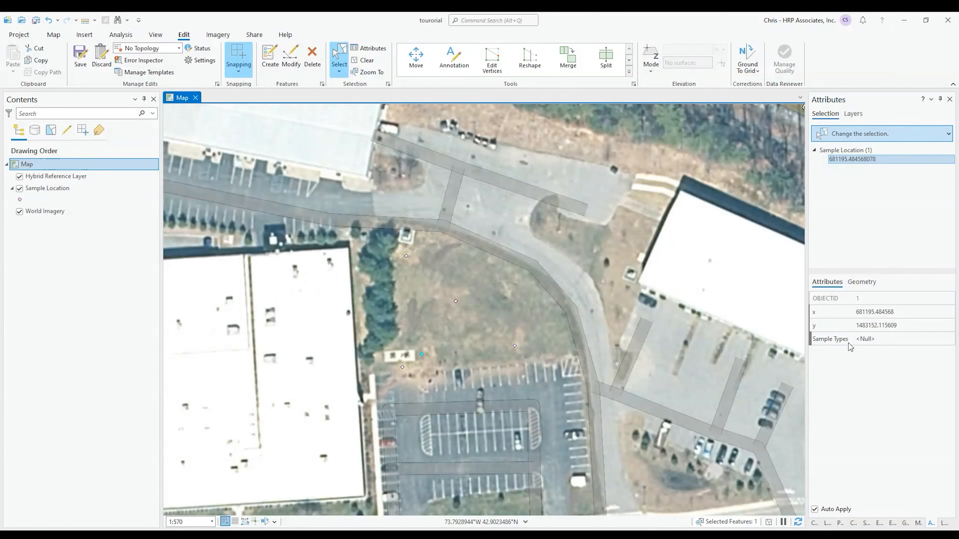
{"action": "left_click", "coordinate": [875, 339]}
{"action": "type", "text": "Soil Boring"}
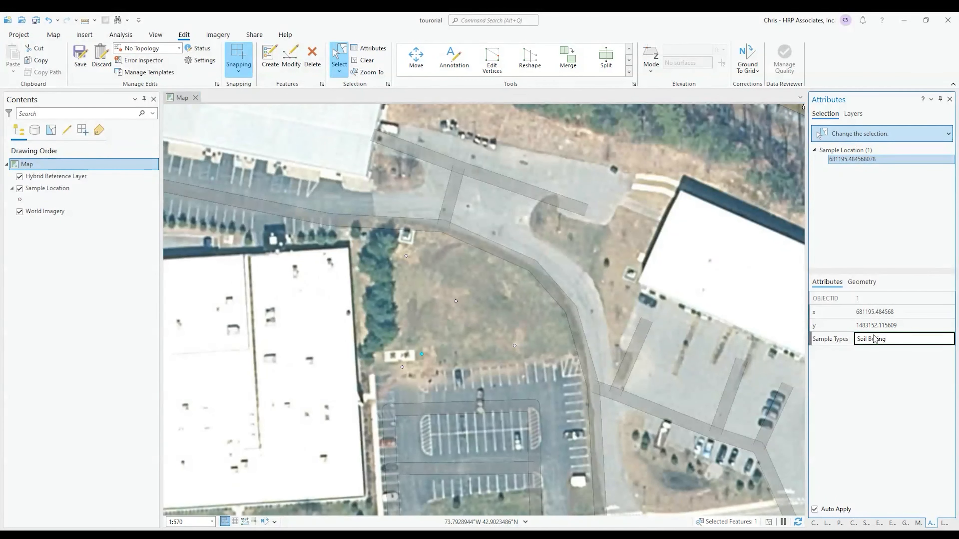
{"action": "type", "text": "/Grab Groundwater"}
{"action": "key", "text": "ctrl+a"}
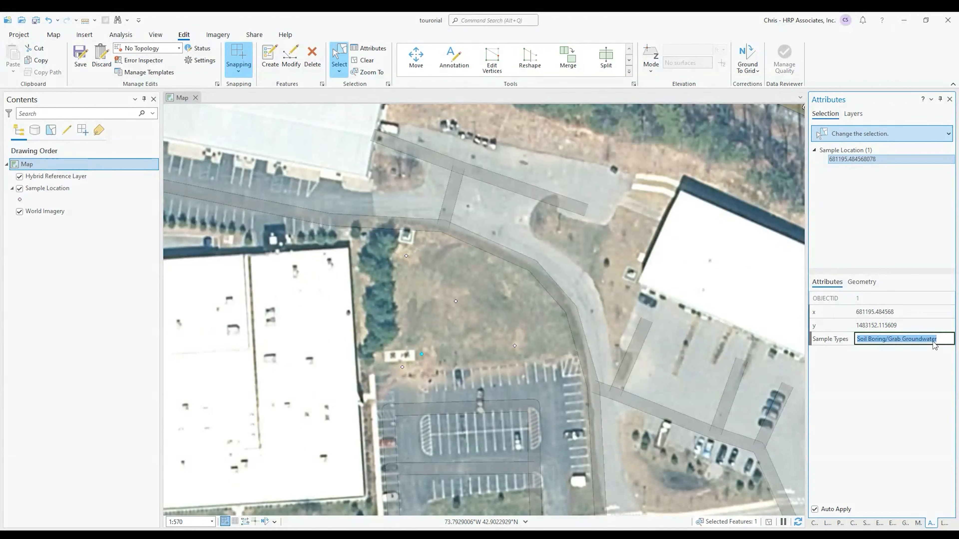
{"action": "left_click", "coordinate": [403, 368]}
{"action": "left_click", "coordinate": [879, 342]}
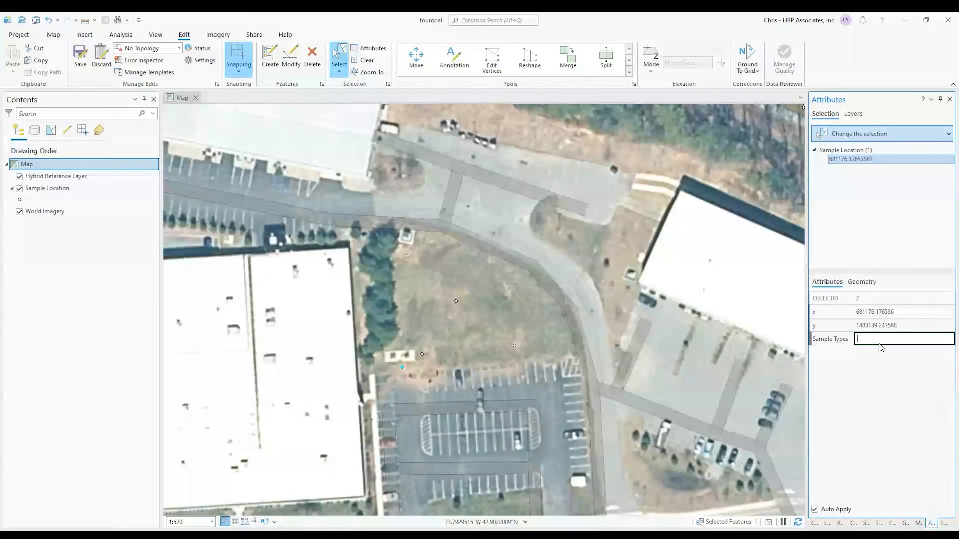
{"action": "type", "text": "Soil Boring/Grab Groundwater"}
{"action": "left_click", "coordinate": [549, 308]}
{"action": "left_click", "coordinate": [543, 305]}
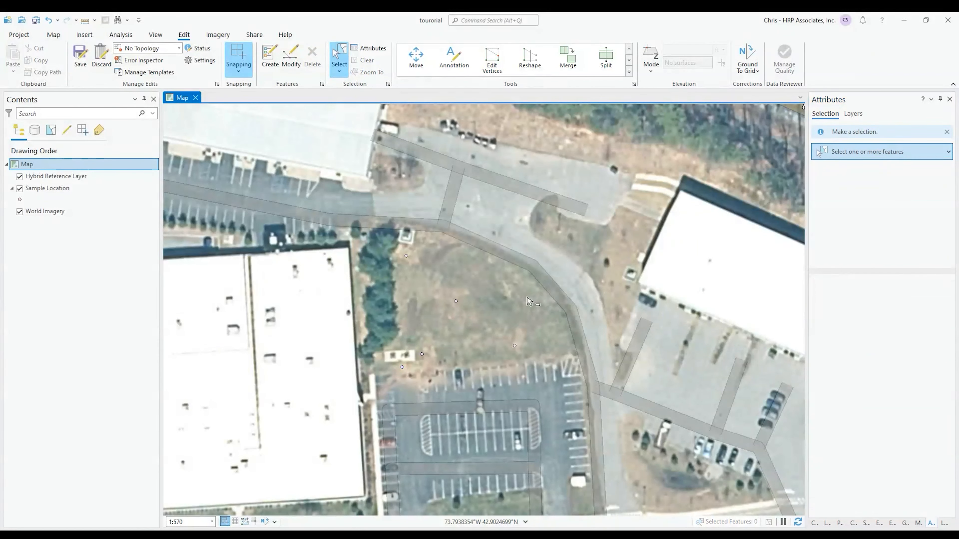
{"action": "right_click", "coordinate": [42, 188]}
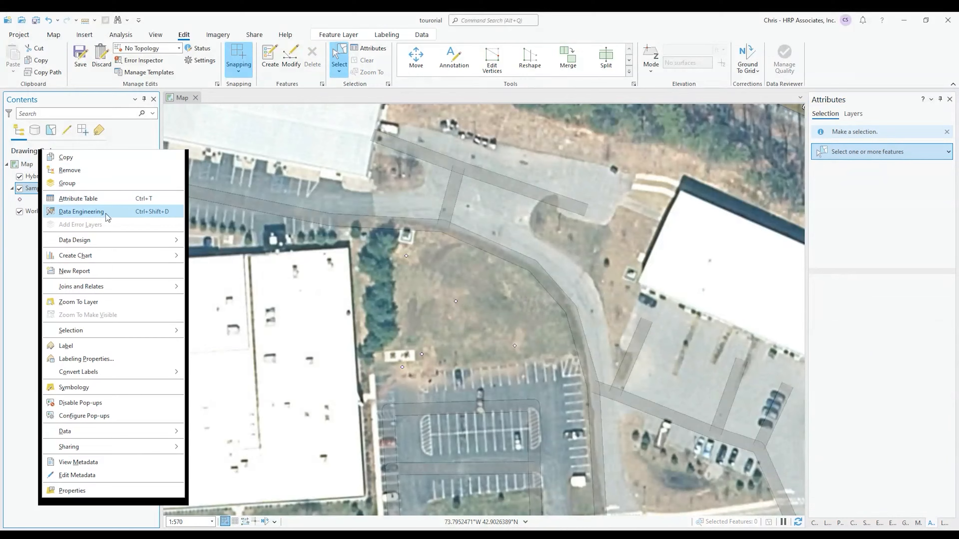
{"action": "left_click", "coordinate": [99, 200]}
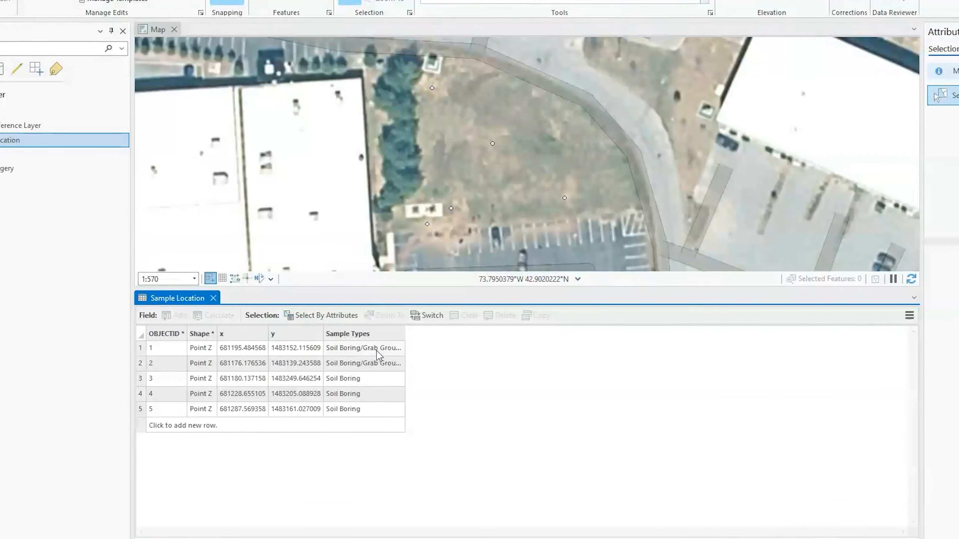
{"action": "left_click_drag", "start_coordinate": [405, 333], "coordinate": [572, 323]}
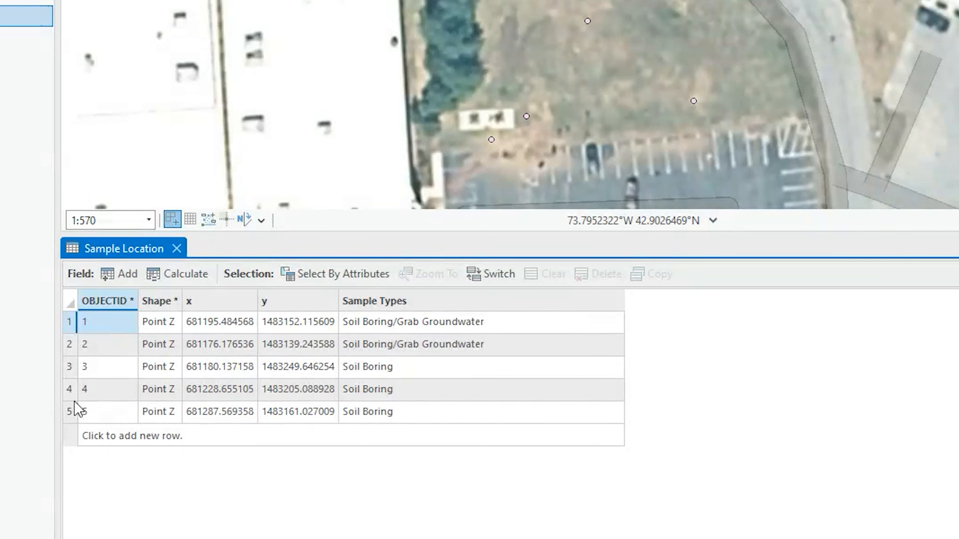
{"action": "left_click", "coordinate": [177, 248]}
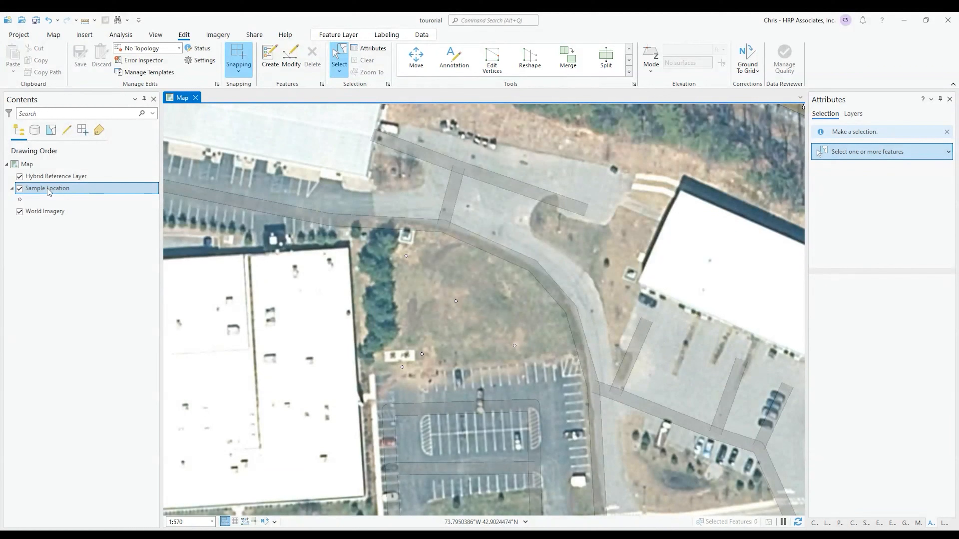
Symbolize Sample Location by Unique Values on Sample Types, hiding the all other values class
{"action": "right_click", "coordinate": [49, 192]}
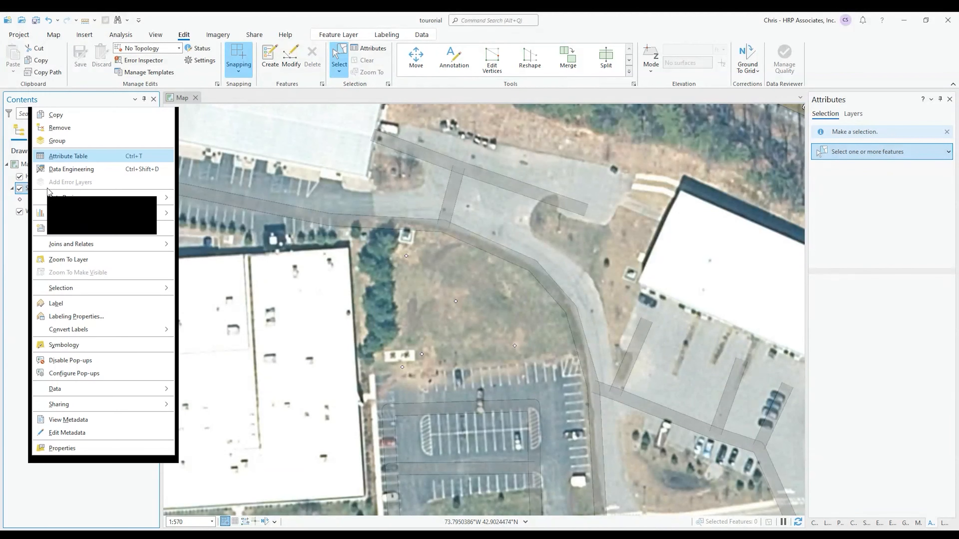
{"action": "left_click", "coordinate": [76, 345]}
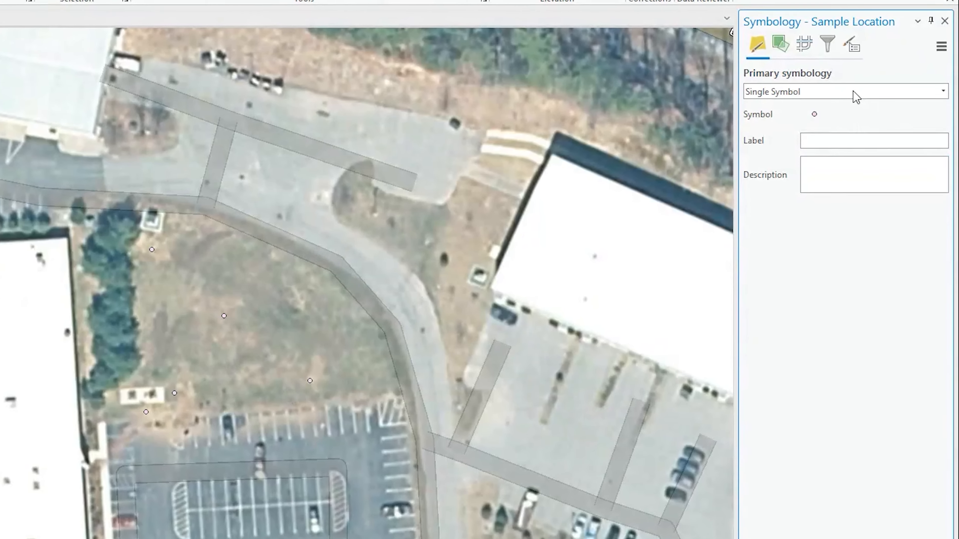
{"action": "left_click", "coordinate": [856, 96]}
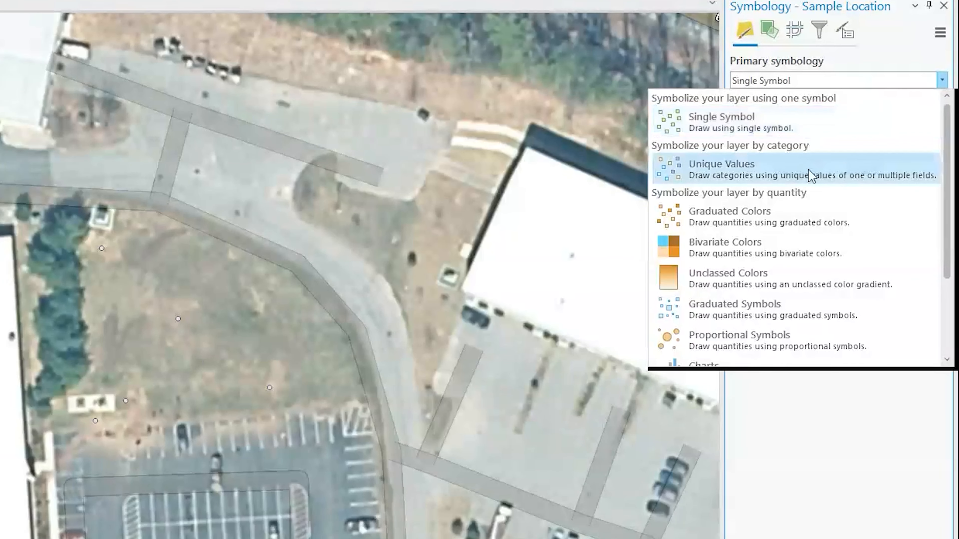
{"action": "left_click", "coordinate": [811, 168]}
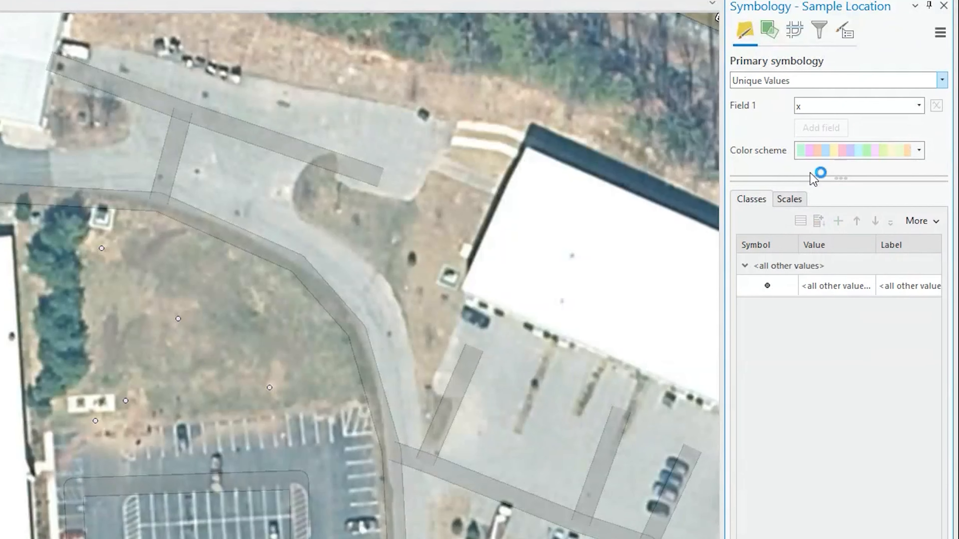
{"action": "left_click", "coordinate": [919, 106]}
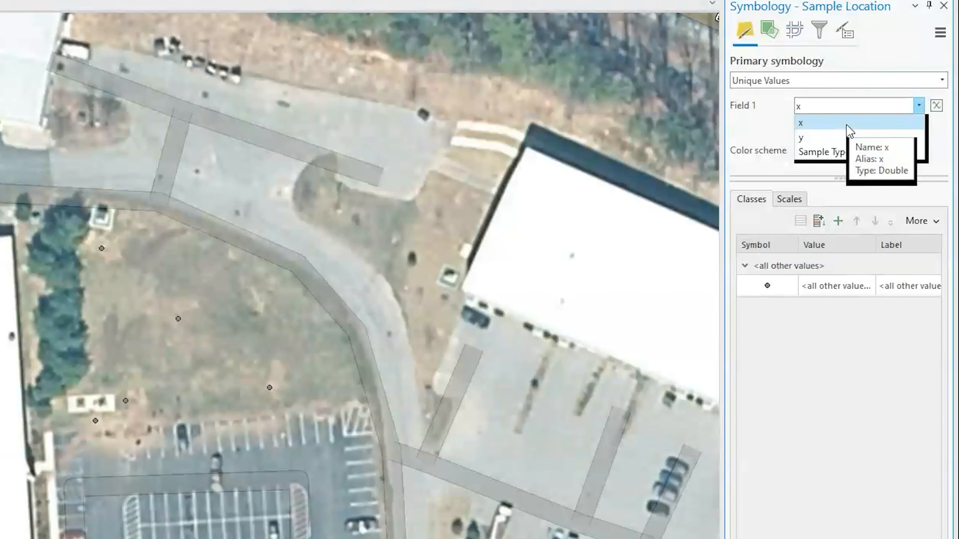
{"action": "left_click", "coordinate": [842, 158]}
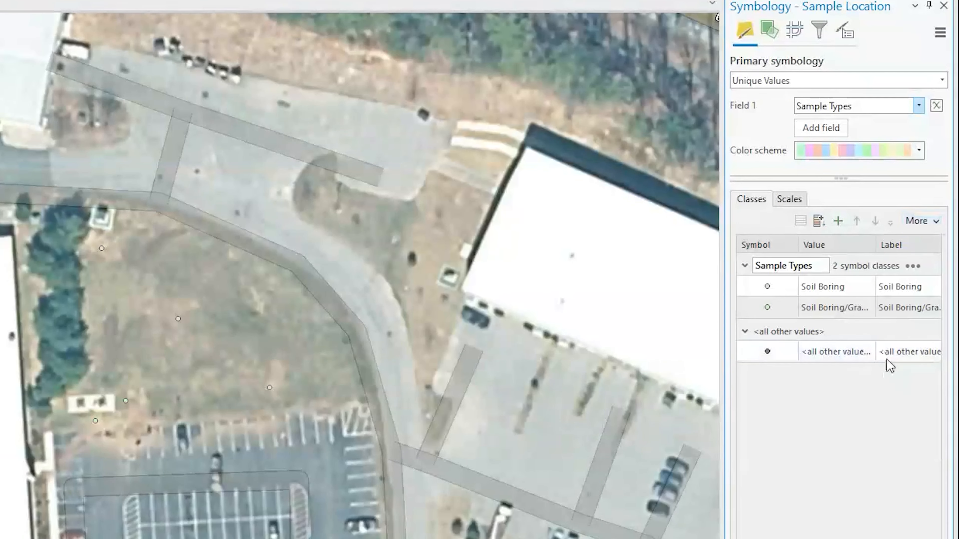
{"action": "left_click", "coordinate": [931, 221]}
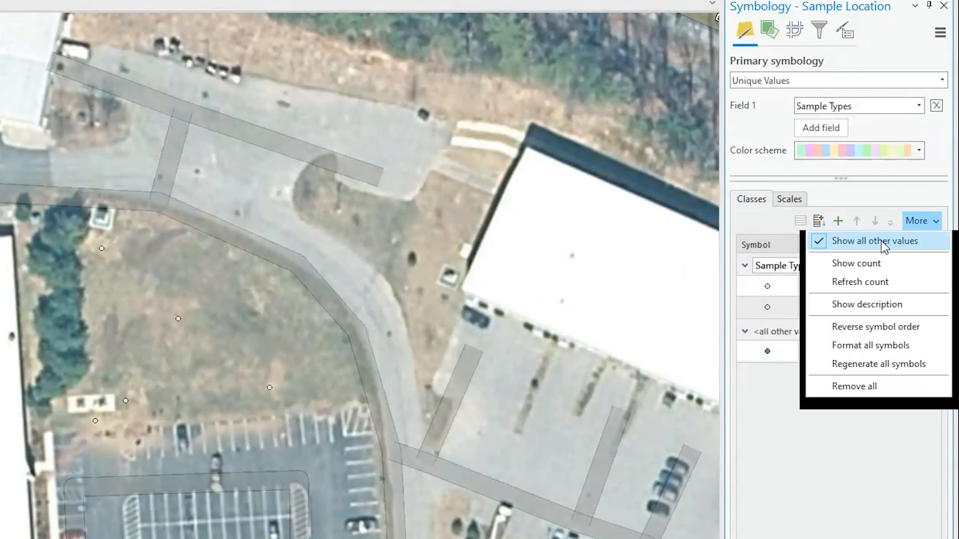
{"action": "left_click", "coordinate": [845, 240]}
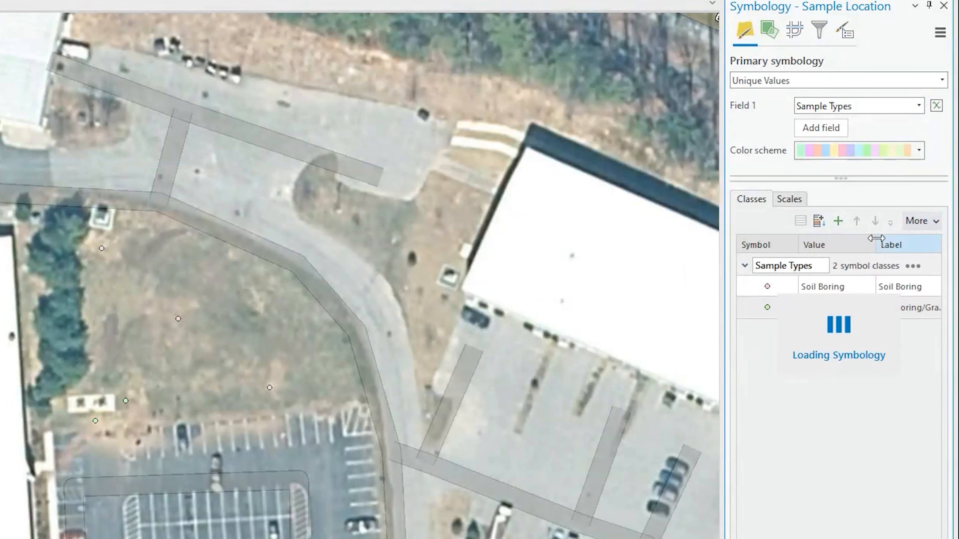
Give Soil Boring a crossed-circle marker and Soil Boring/Grab Groundwater the Proposed Monitoring Well symbol
{"action": "left_click", "coordinate": [767, 290]}
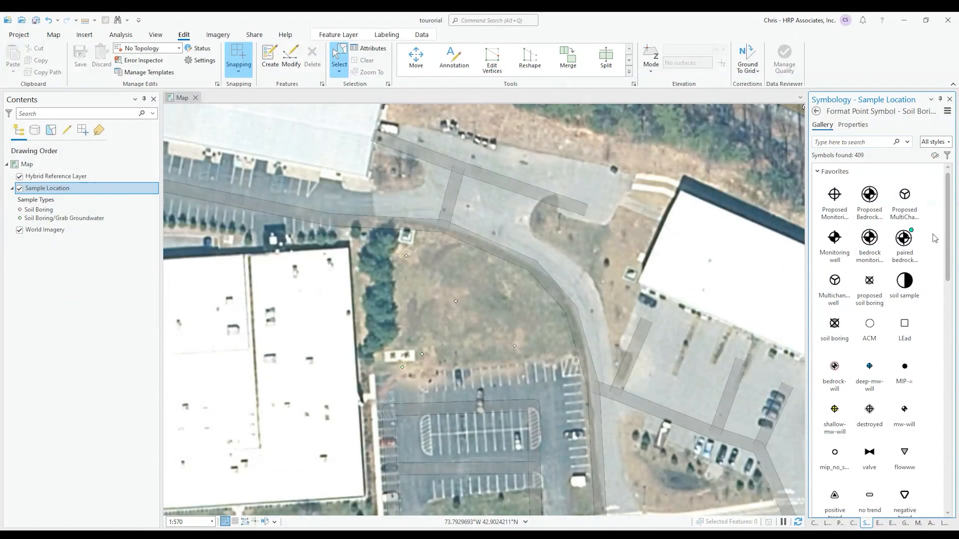
{"action": "scroll", "coordinate": [924, 297], "scroll_direction": "down", "scroll_amount": 10}
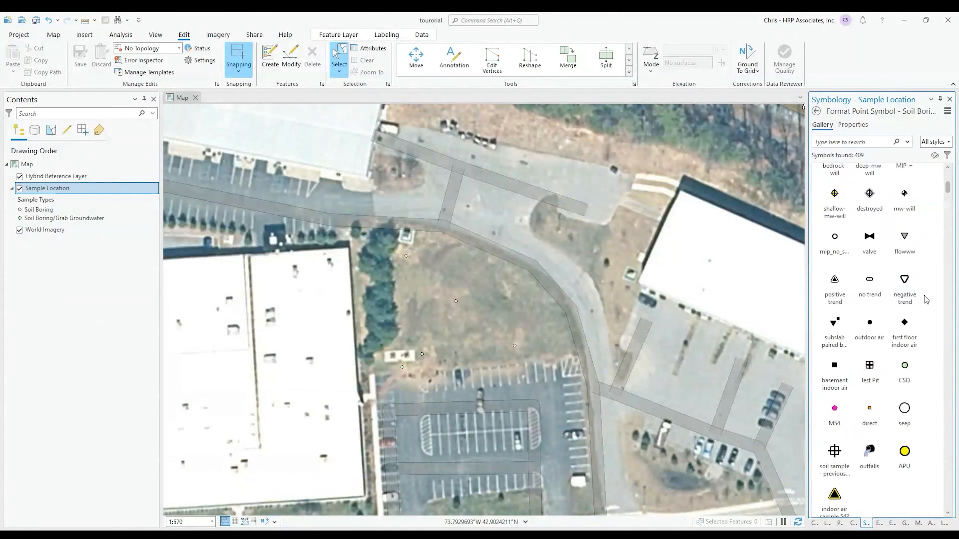
{"action": "scroll", "coordinate": [926, 302], "scroll_direction": "down", "scroll_amount": 4}
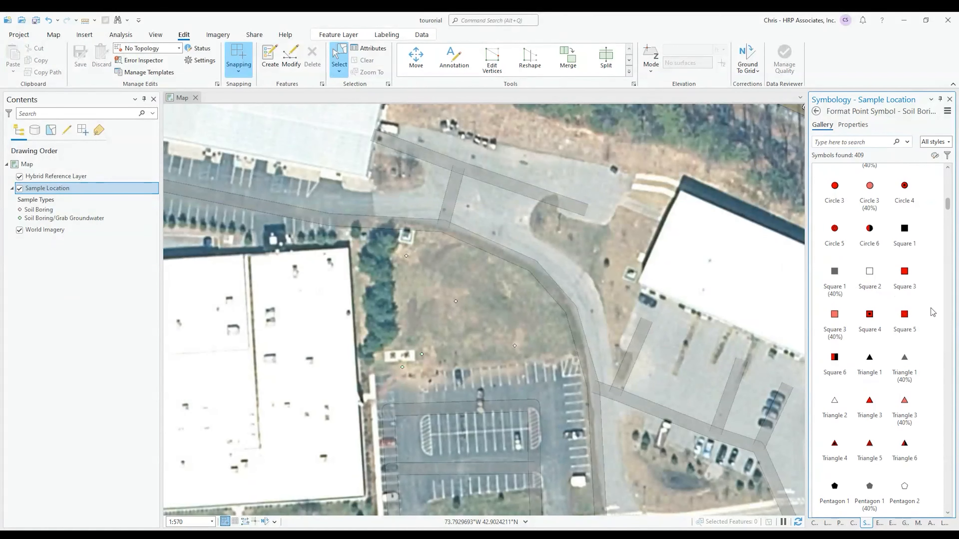
{"action": "scroll", "coordinate": [922, 308], "scroll_direction": "down", "scroll_amount": 3}
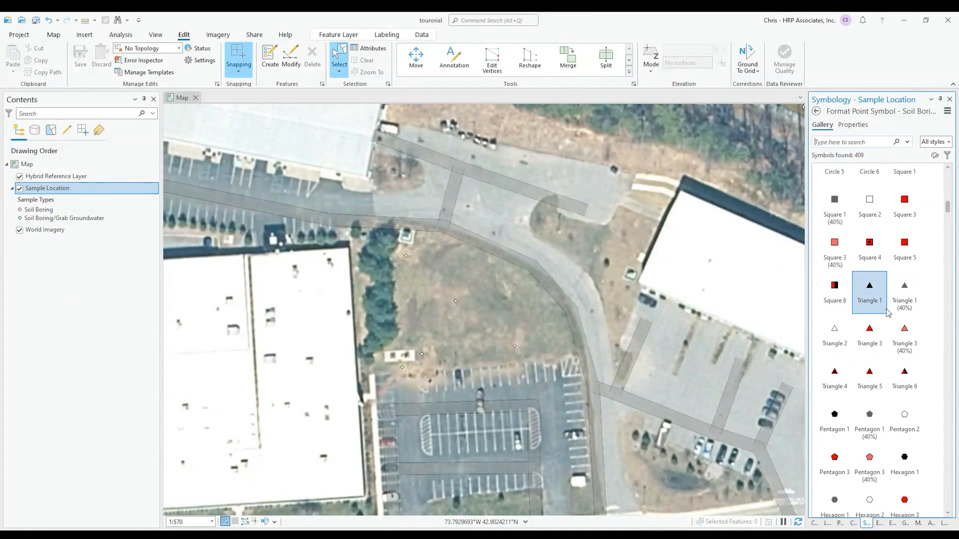
{"action": "scroll", "coordinate": [892, 317], "scroll_direction": "up", "scroll_amount": 6}
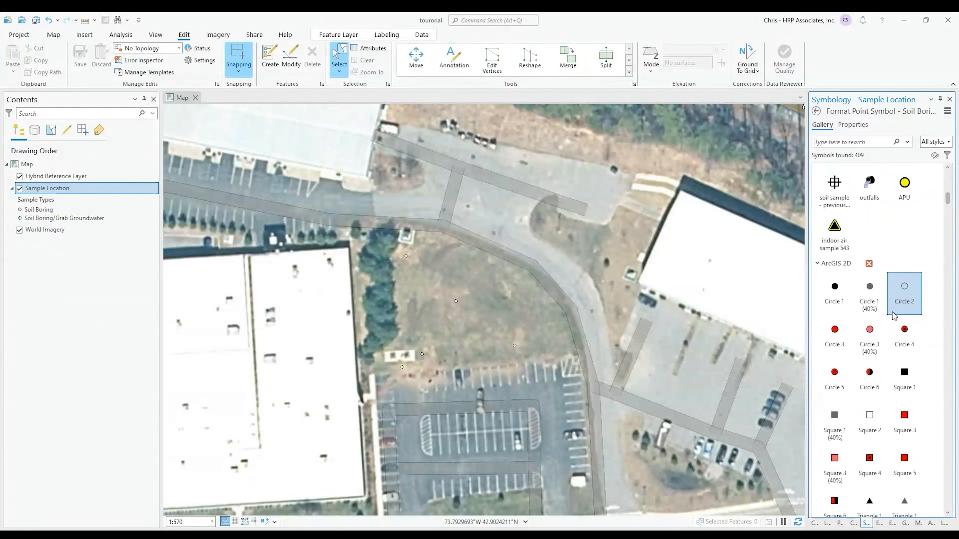
{"action": "scroll", "coordinate": [892, 318], "scroll_direction": "up", "scroll_amount": 2}
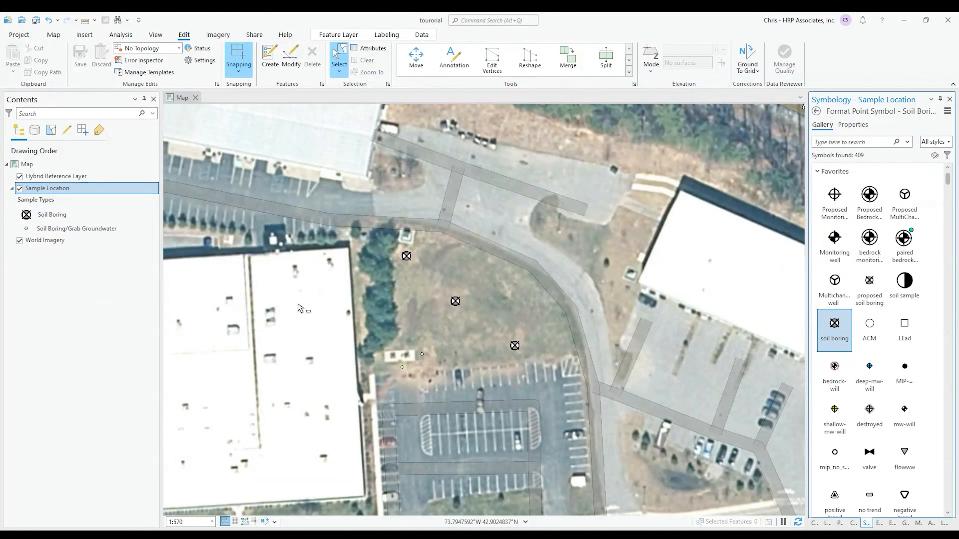
{"action": "left_click", "coordinate": [816, 112]}
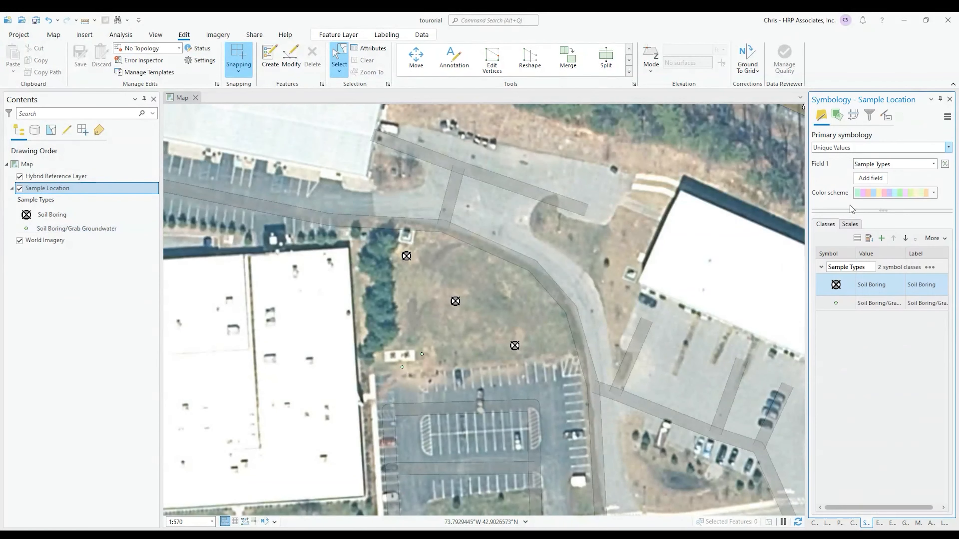
{"action": "left_click", "coordinate": [836, 305]}
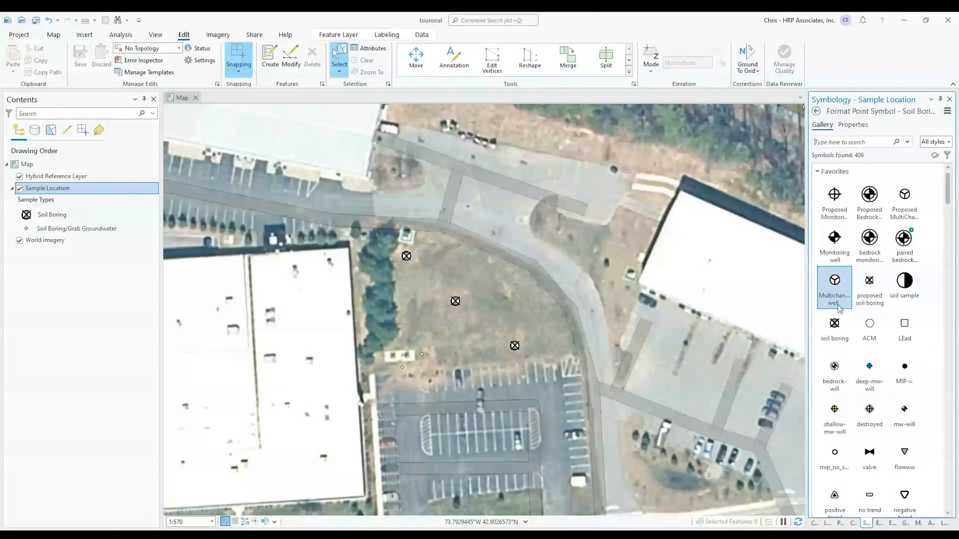
{"action": "left_click", "coordinate": [835, 200]}
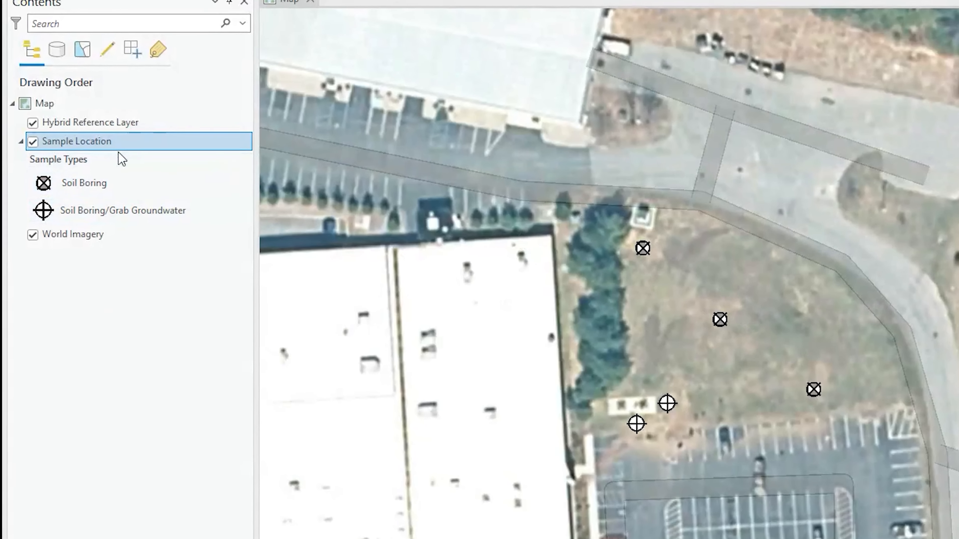
Add and save a Text field named Names in the Sample Location attribute table
{"action": "right_click", "coordinate": [109, 154]}
{"action": "left_click", "coordinate": [175, 197]}
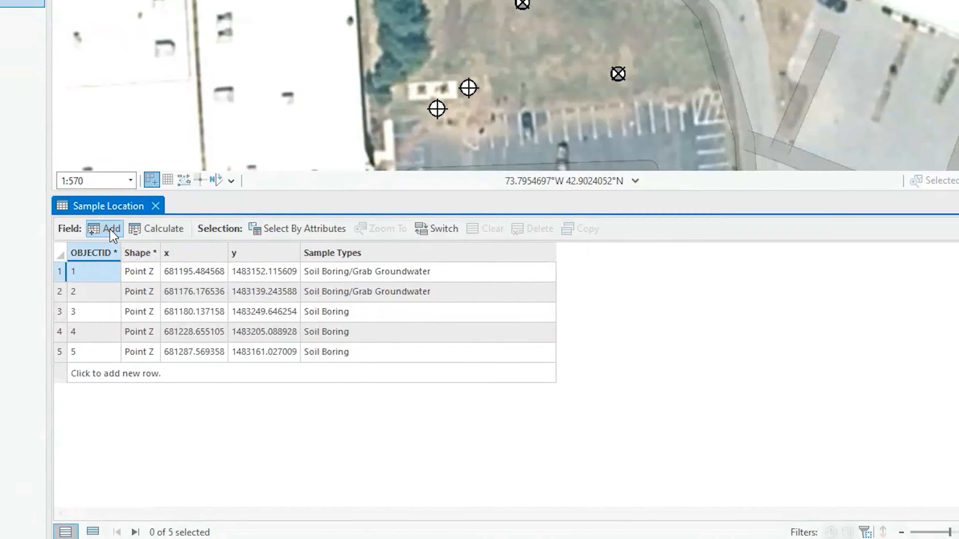
{"action": "left_click", "coordinate": [163, 264]}
{"action": "type", "text": "Names"}
{"action": "left_click", "coordinate": [345, 361]}
{"action": "left_click", "coordinate": [329, 461]}
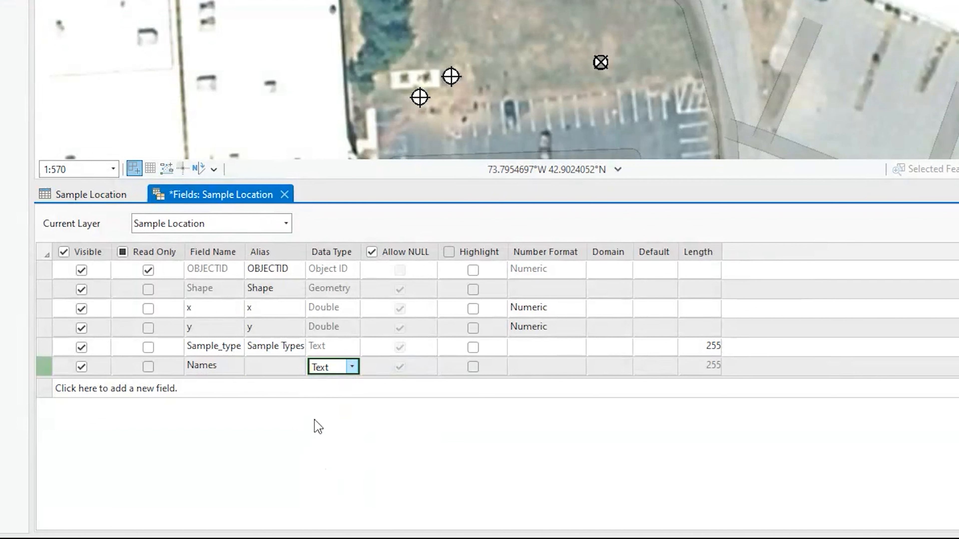
{"action": "right_click", "coordinate": [44, 374]}
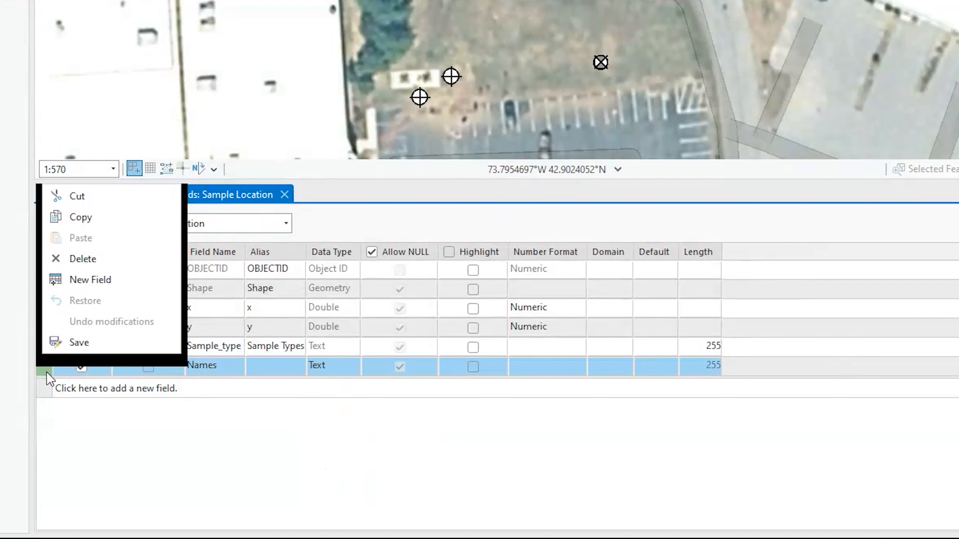
{"action": "left_click", "coordinate": [80, 343]}
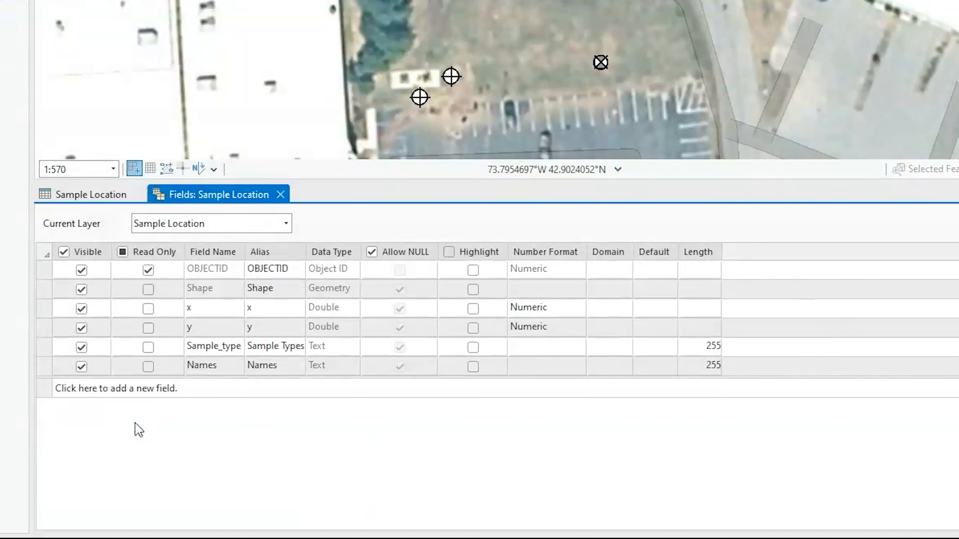
{"action": "left_click", "coordinate": [281, 195]}
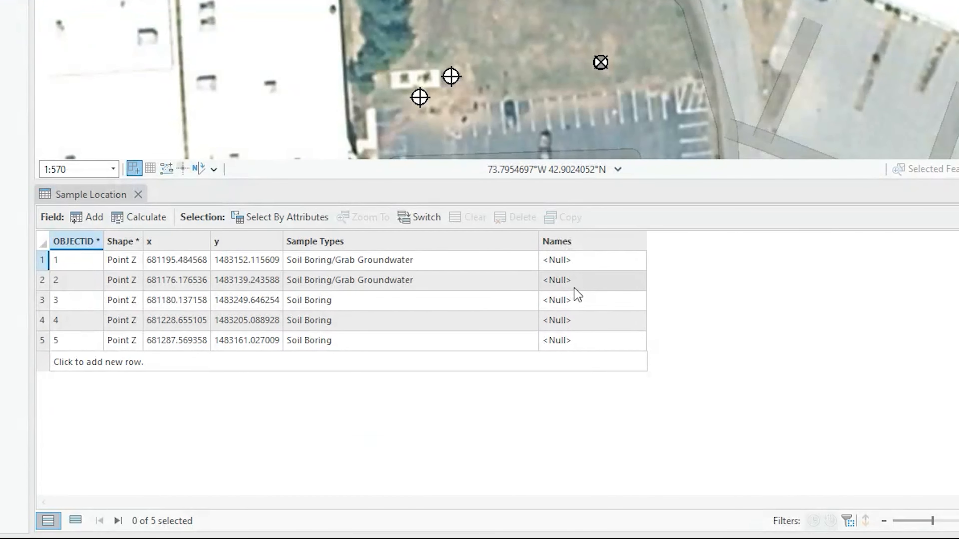
Turn on Select and name the top and middle Soil Boring points B-1 and B-2
{"action": "left_click", "coordinate": [138, 194]}
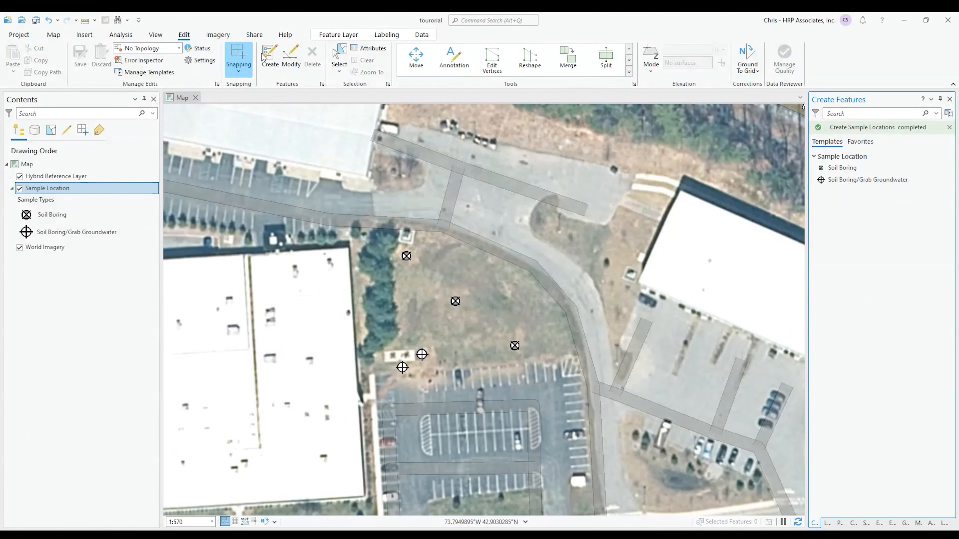
{"action": "left_click", "coordinate": [339, 55]}
{"action": "left_click", "coordinate": [406, 256]}
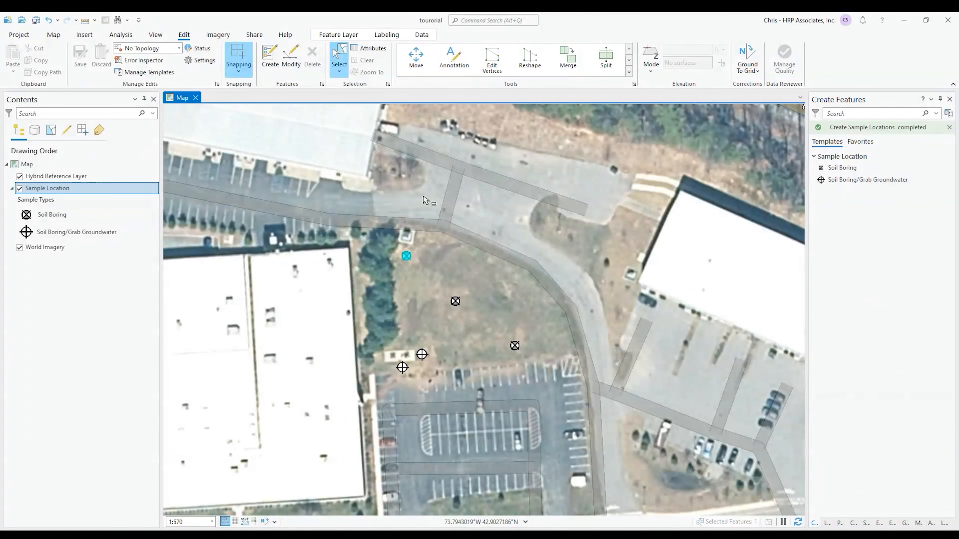
{"action": "left_click", "coordinate": [903, 352]}
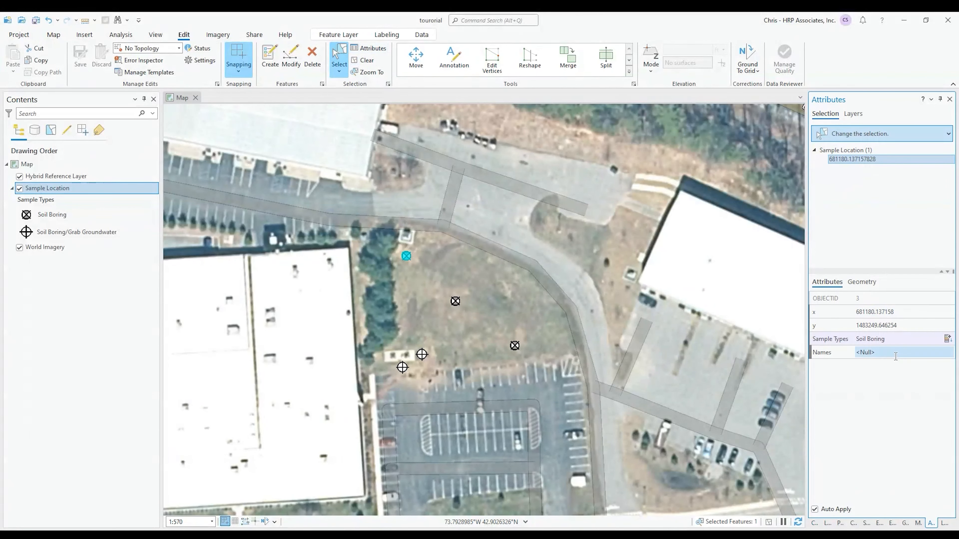
{"action": "type", "text": "B-1"}
{"action": "key", "text": "Return"}
{"action": "left_click", "coordinate": [455, 302]}
{"action": "left_click", "coordinate": [883, 353]}
{"action": "type", "text": "B-2"}
{"action": "key", "text": "Return"}
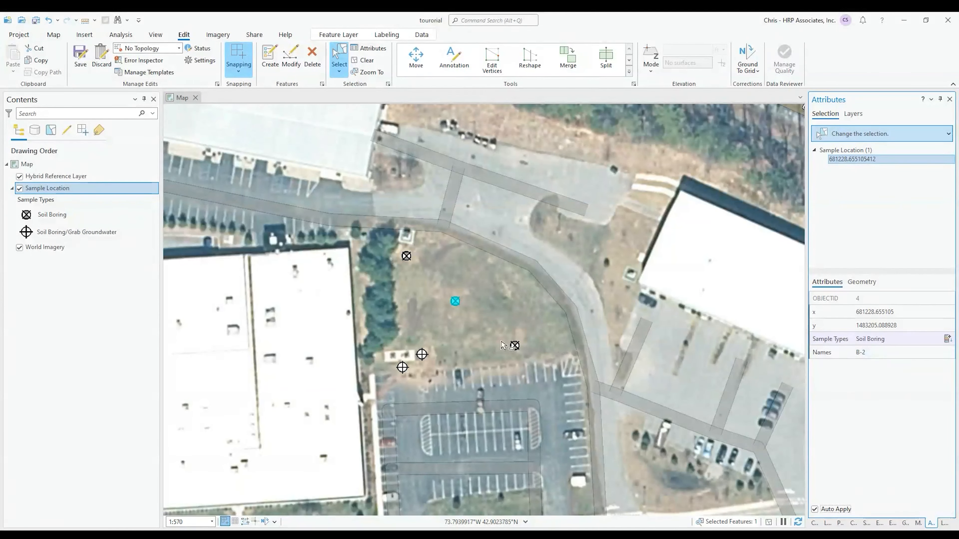
Name the remaining three points B-3, B-4 and B-5, then clear the selection
{"action": "left_click", "coordinate": [514, 345]}
{"action": "left_click", "coordinate": [900, 352]}
{"action": "type", "text": "B-3"}
{"action": "key", "text": "Return"}
{"action": "left_click", "coordinate": [422, 354]}
{"action": "left_click", "coordinate": [884, 352]}
{"action": "type", "text": "B-4"}
{"action": "key", "text": "Return"}
{"action": "left_click", "coordinate": [402, 367]}
{"action": "left_click", "coordinate": [904, 352]}
{"action": "type", "text": "B-5"}
{"action": "key", "text": "Return"}
{"action": "left_click", "coordinate": [667, 339]}
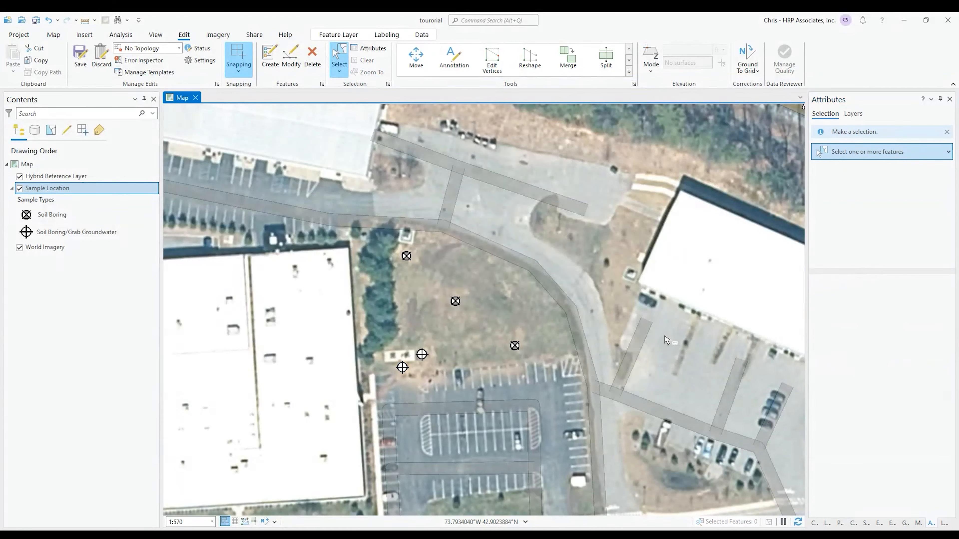
Check the names in the Sample Location attribute table, then close it
{"action": "right_click", "coordinate": [45, 188]}
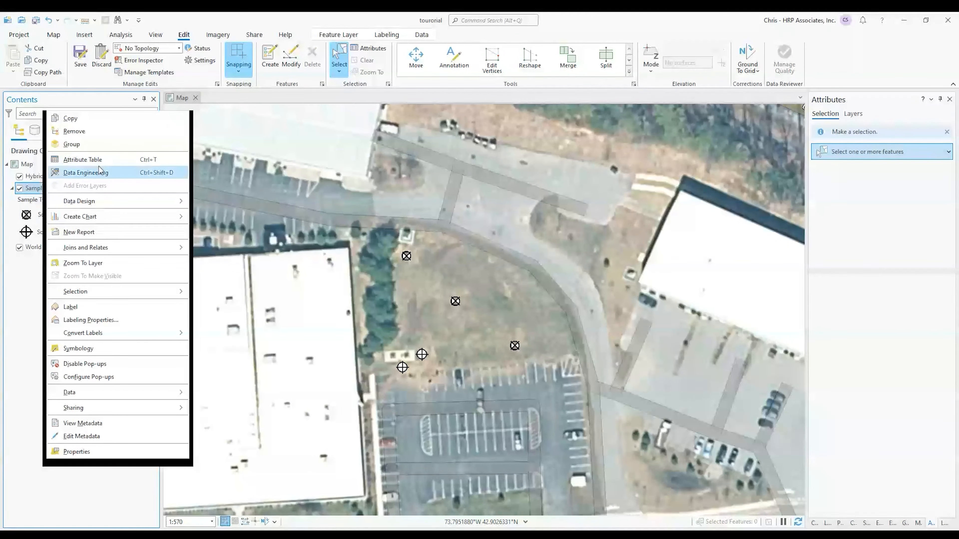
{"action": "left_click", "coordinate": [91, 159]}
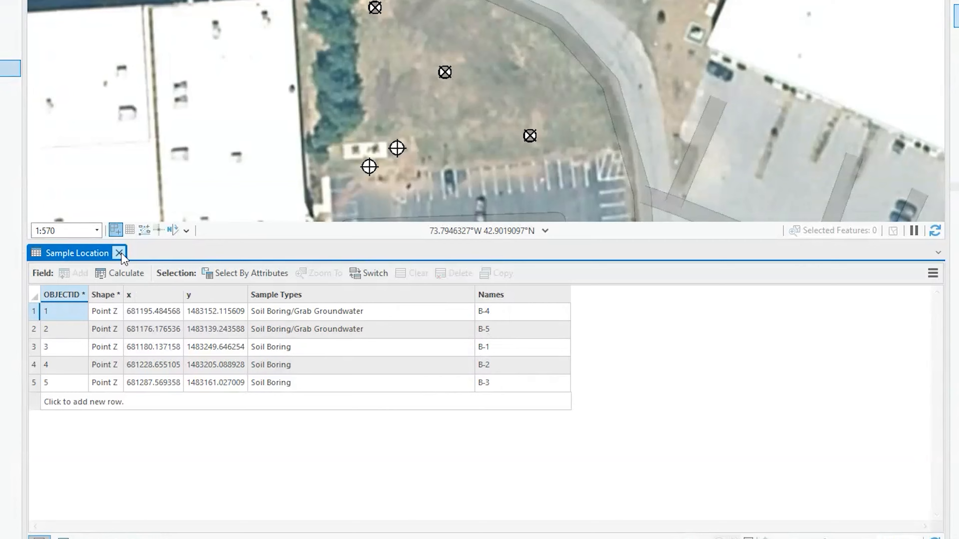
{"action": "left_click", "coordinate": [120, 253]}
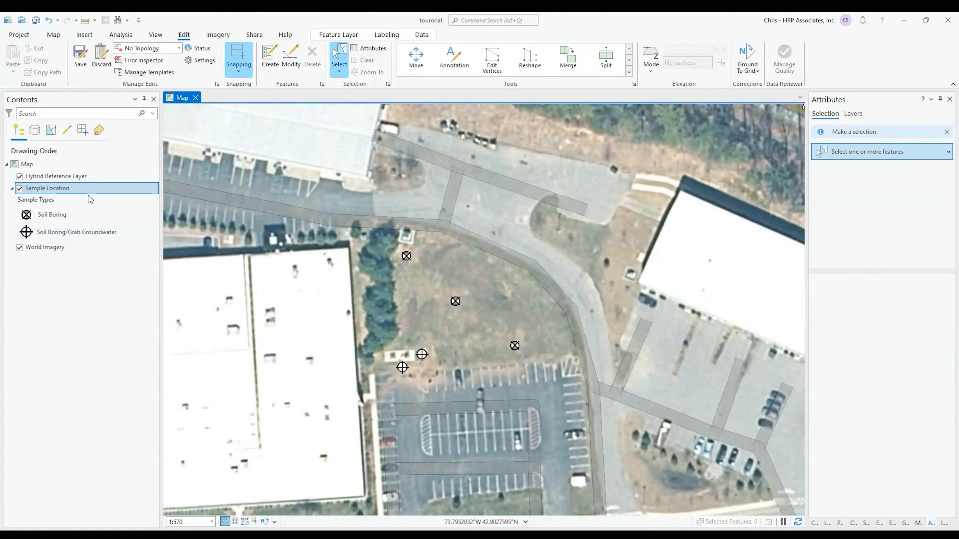
Turn on labels for Sample Location and reopen its attribute table below the map
{"action": "right_click", "coordinate": [76, 190]}
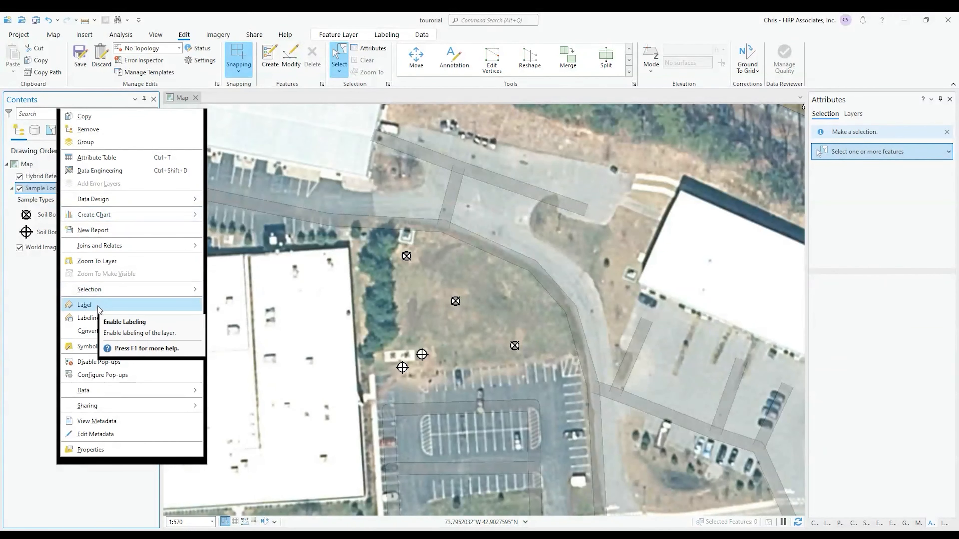
{"action": "left_click", "coordinate": [84, 305]}
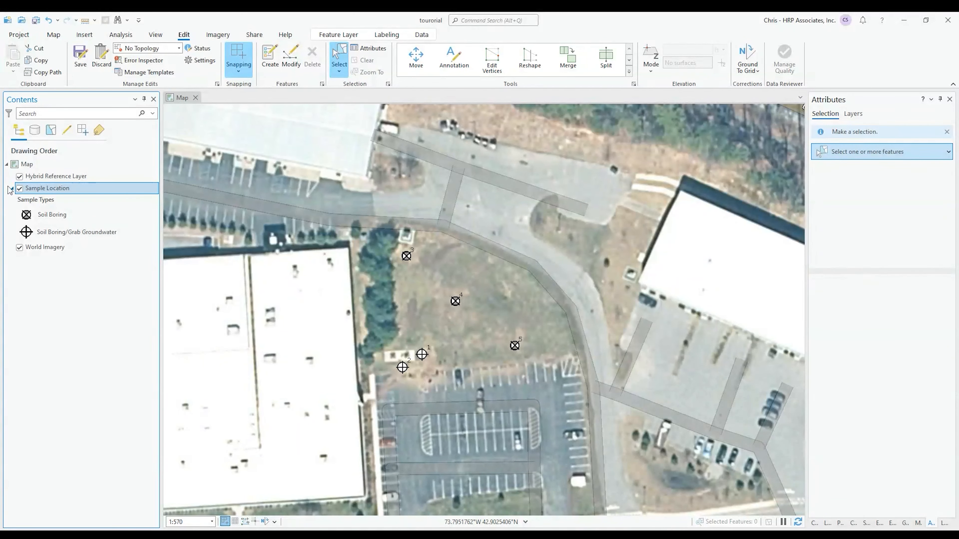
{"action": "right_click", "coordinate": [57, 188]}
{"action": "left_click", "coordinate": [91, 225]}
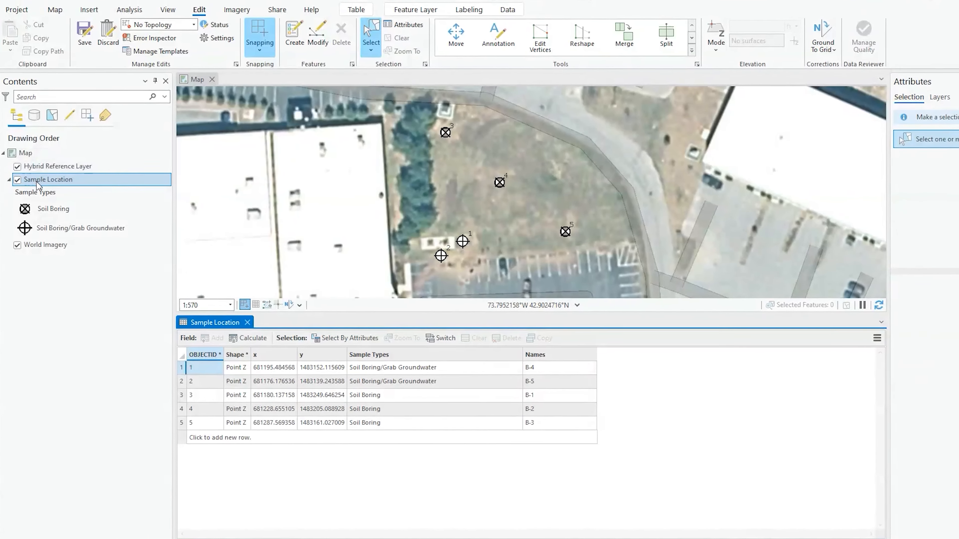
{"action": "right_click", "coordinate": [41, 191]}
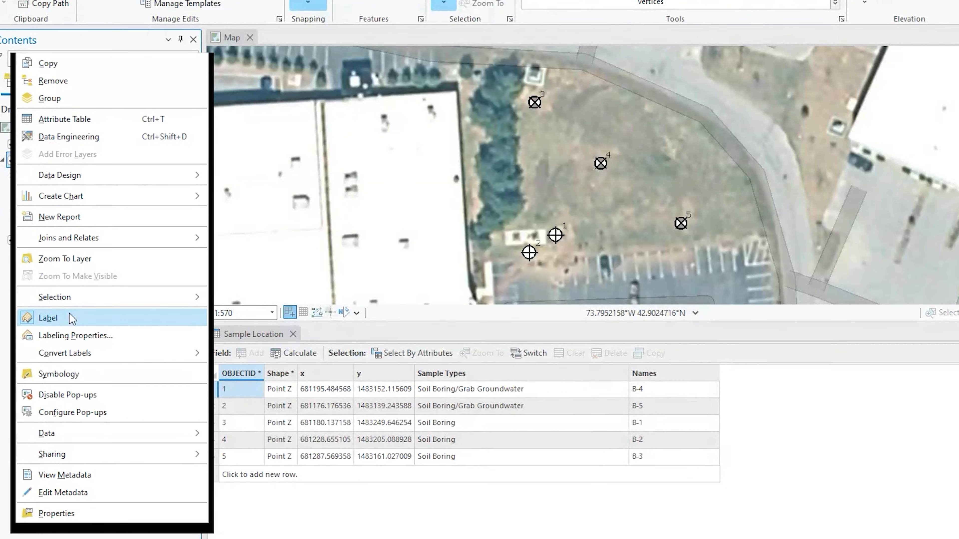
Set the label expression to $feature.Names and apply it so points read B-1 to B-5
{"action": "left_click", "coordinate": [75, 336]}
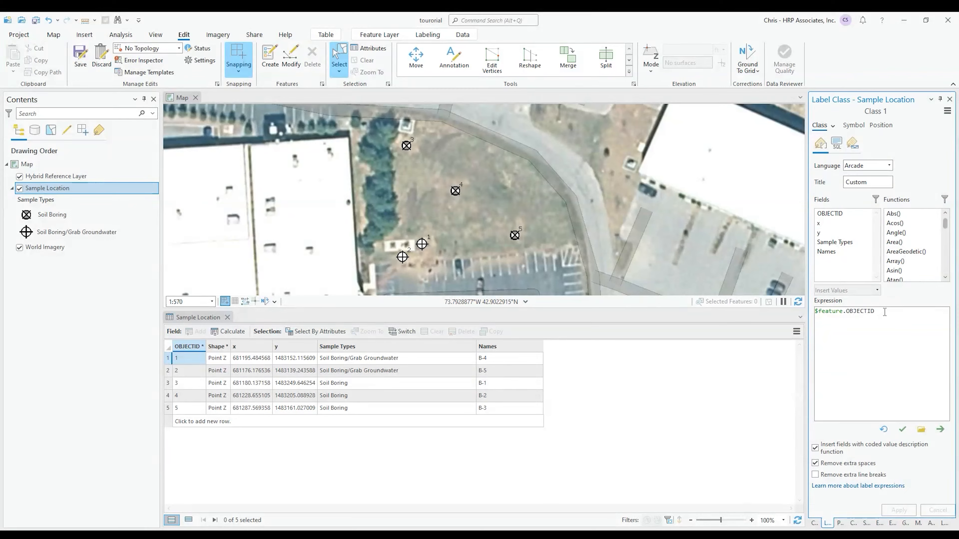
{"action": "key", "text": "ctrl+a"}
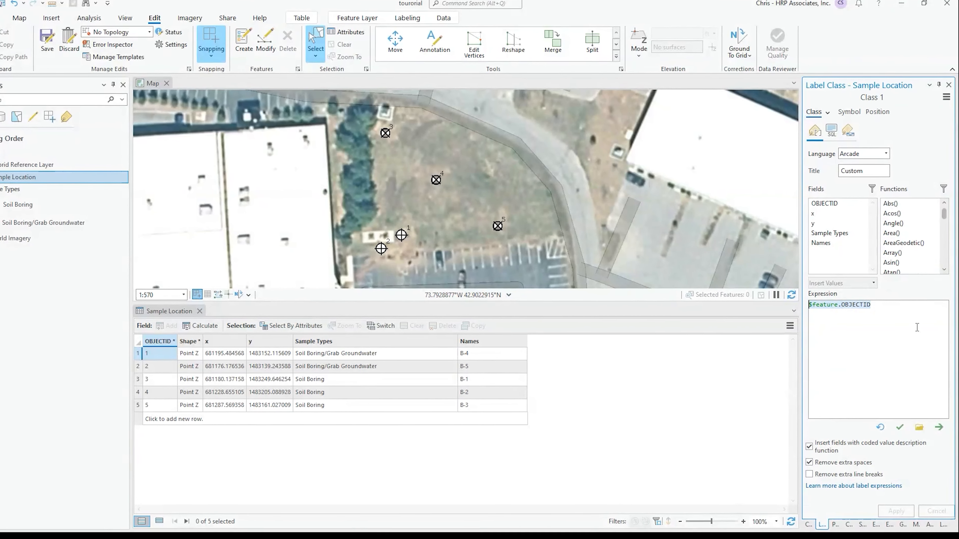
{"action": "double_click", "coordinate": [821, 243]}
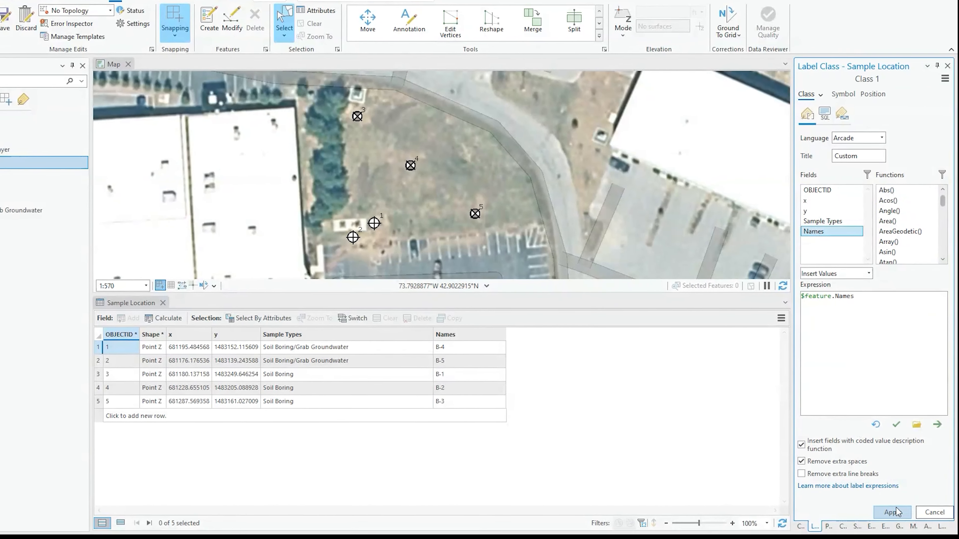
{"action": "left_click", "coordinate": [893, 512]}
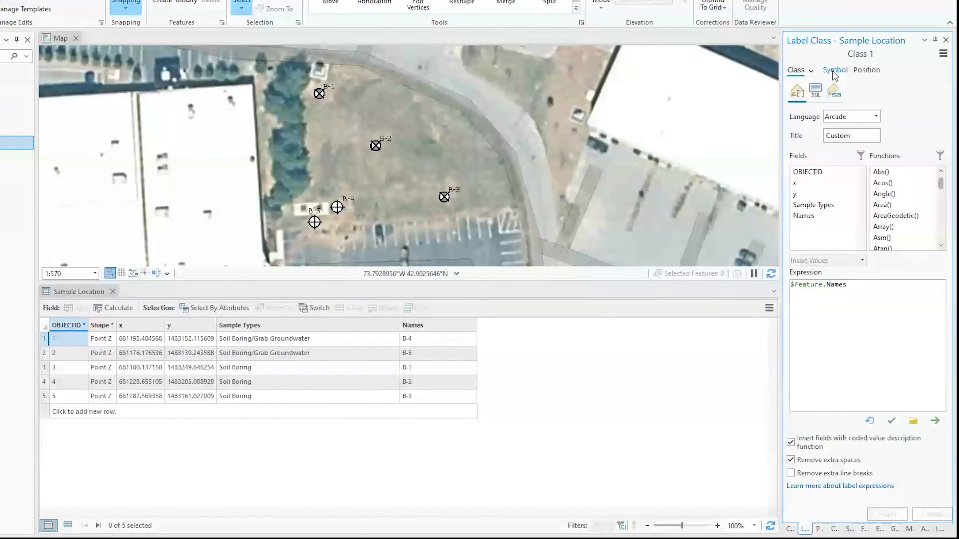
{"action": "left_click", "coordinate": [834, 71]}
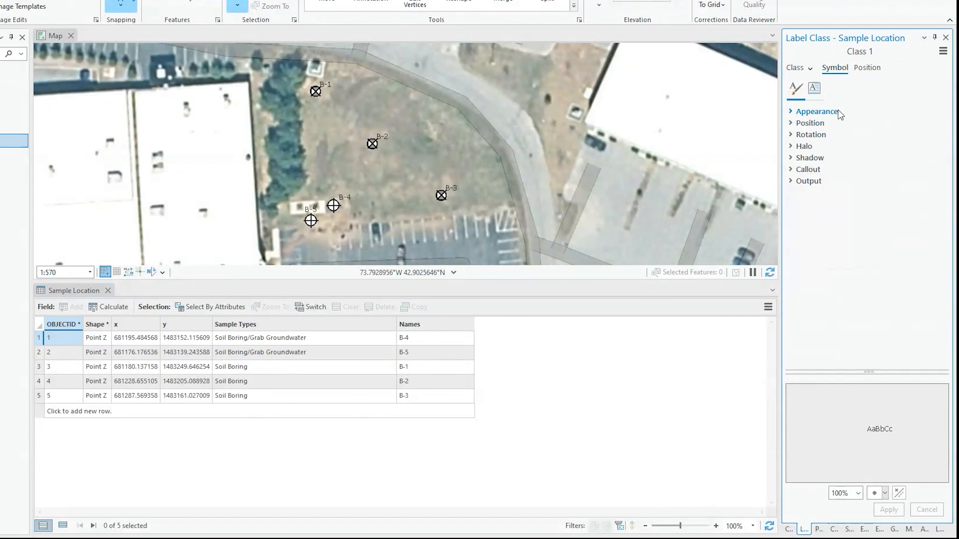
Make the labels bold with a 2 pt white halo, apply, and close the attribute table
{"action": "left_click", "coordinate": [818, 111]}
{"action": "left_click", "coordinate": [913, 139]}
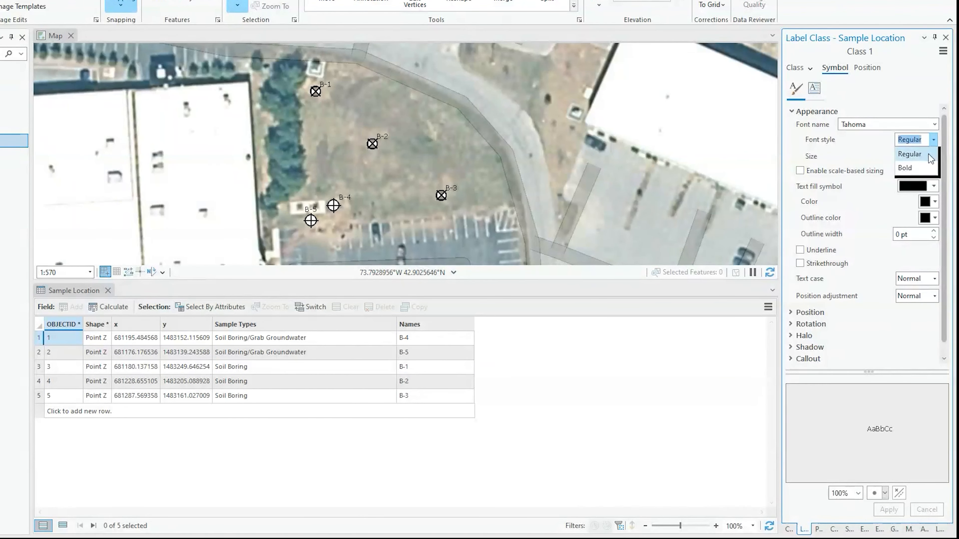
{"action": "left_click", "coordinate": [911, 168]}
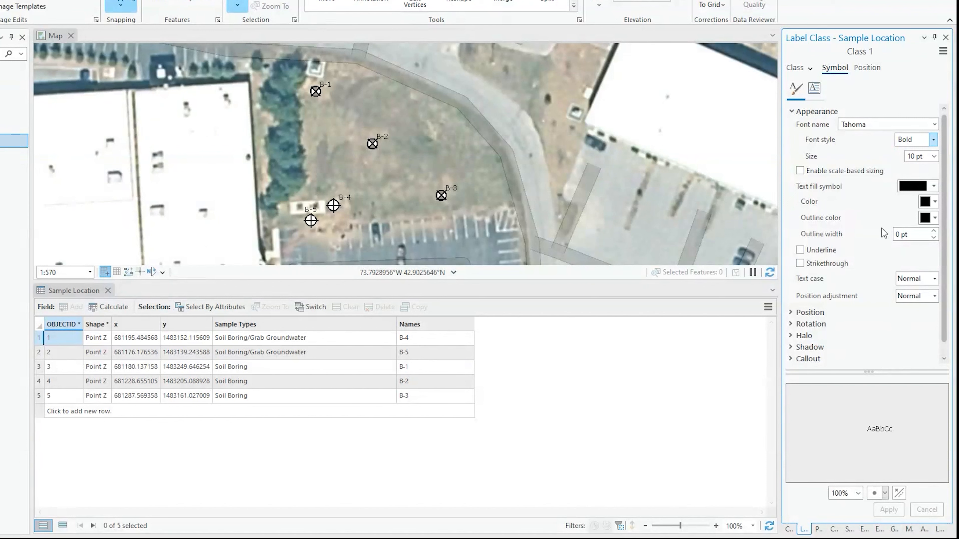
{"action": "left_click", "coordinate": [805, 335]}
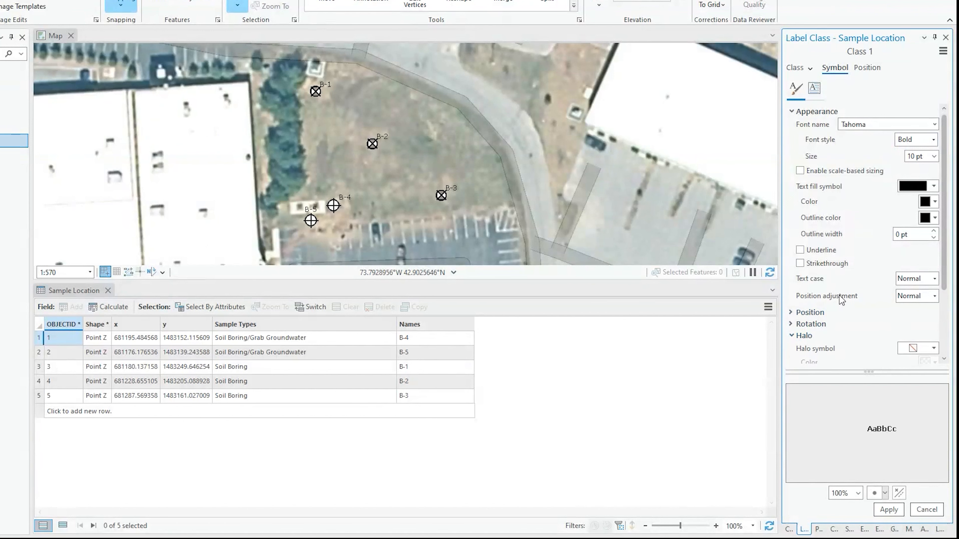
{"action": "scroll", "coordinate": [856, 299], "scroll_direction": "down", "scroll_amount": 2}
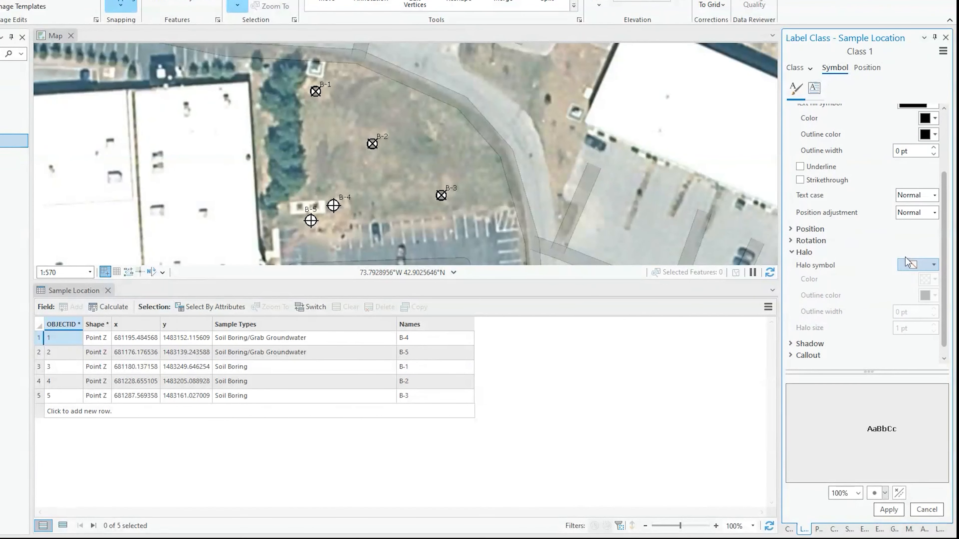
{"action": "left_click", "coordinate": [914, 265]}
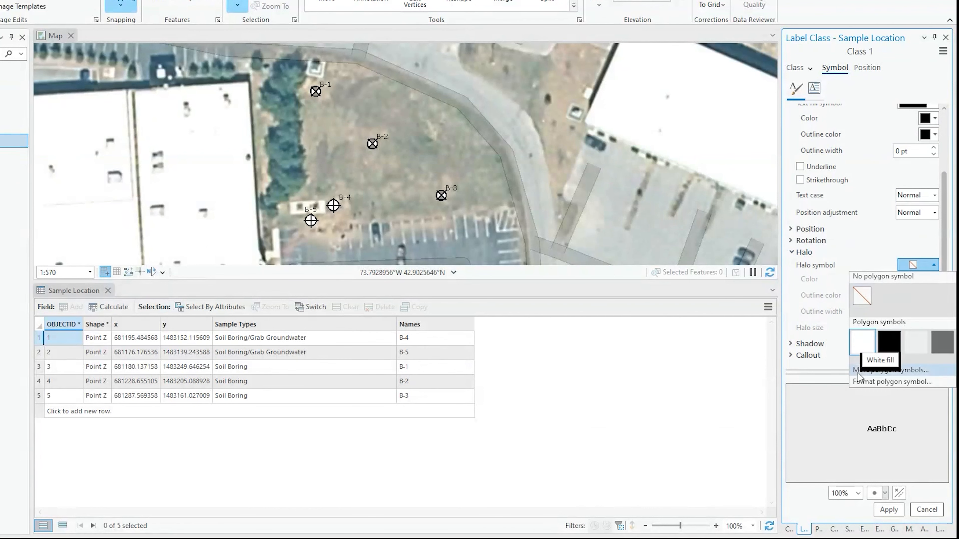
{"action": "left_click", "coordinate": [863, 342]}
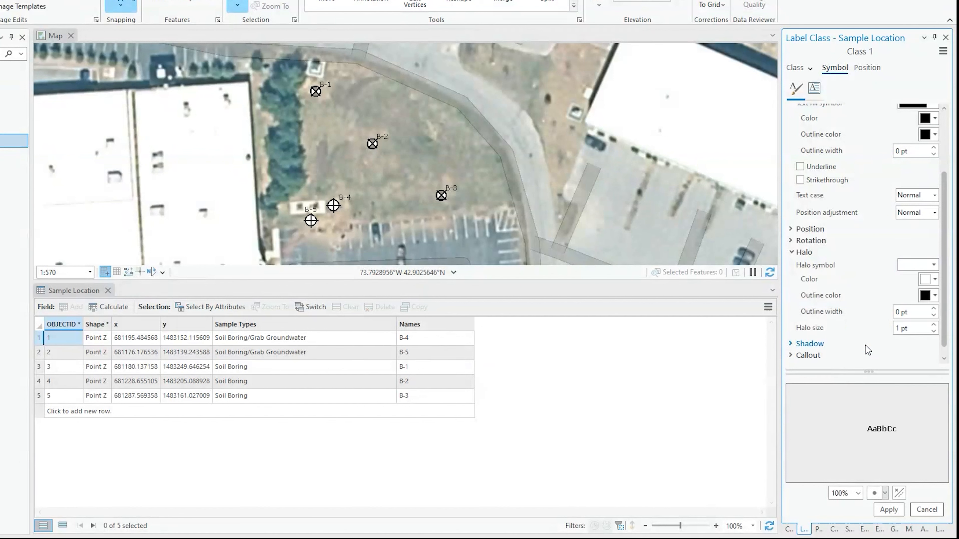
{"action": "left_click", "coordinate": [935, 326]}
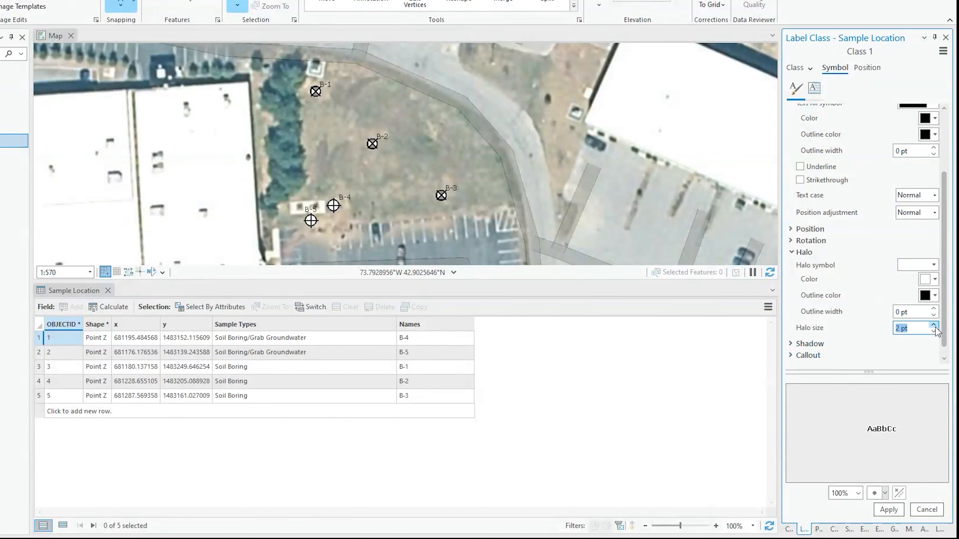
{"action": "left_click", "coordinate": [888, 510]}
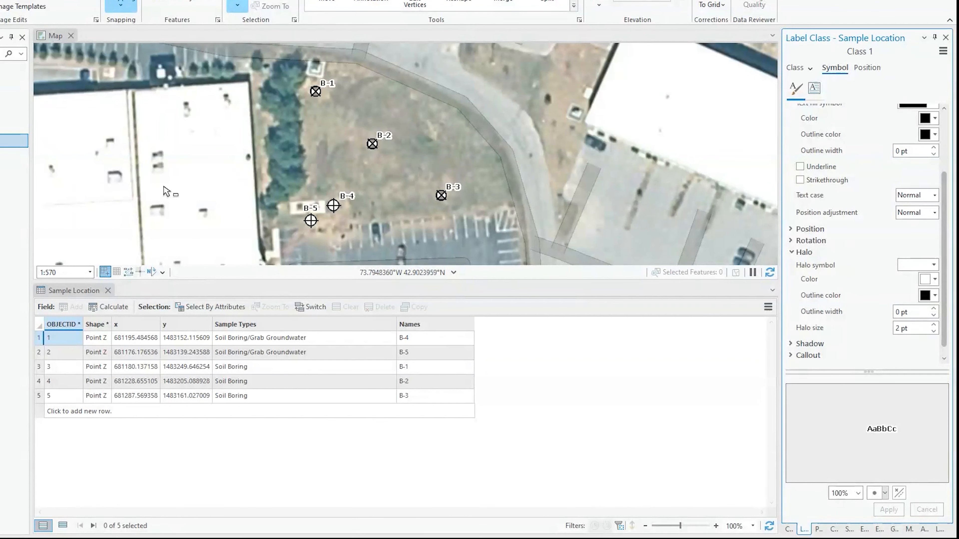
{"action": "left_click", "coordinate": [108, 290]}
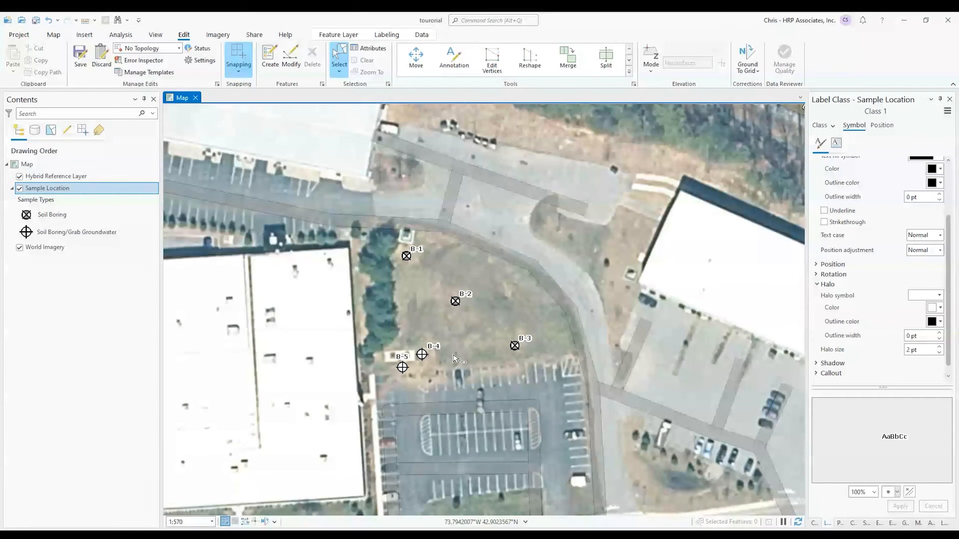
{"action": "scroll", "coordinate": [433, 333], "scroll_direction": "down", "scroll_amount": 3}
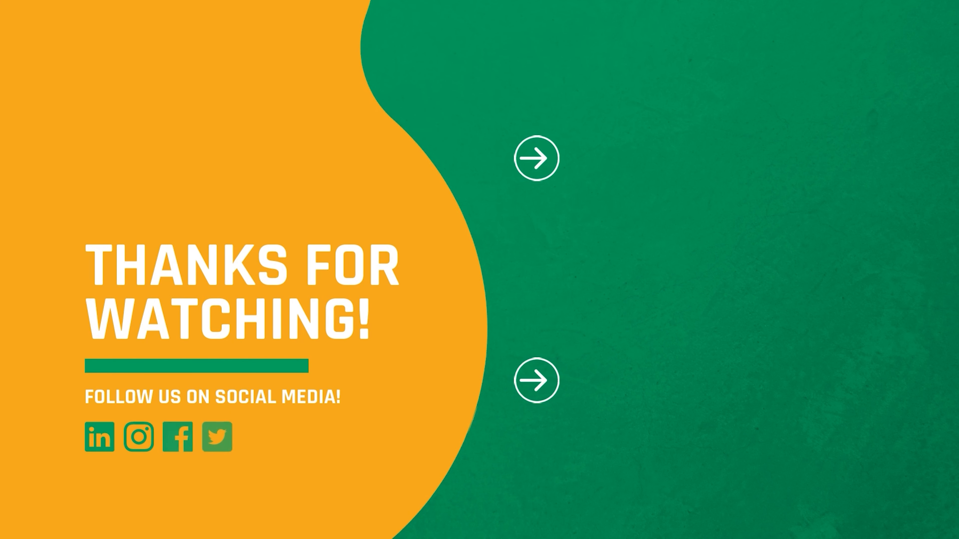